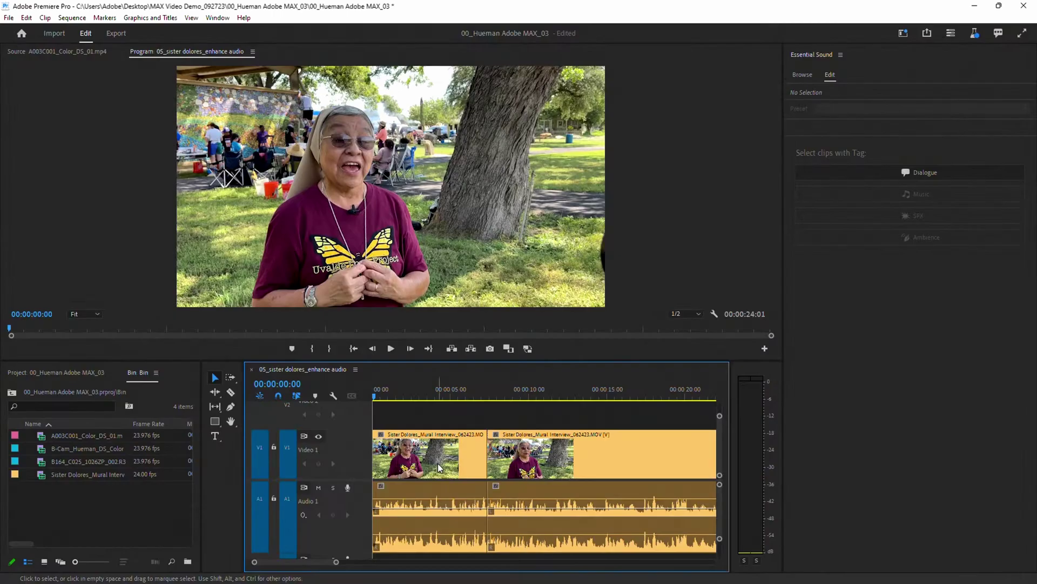
# Select both interview clips, apply Essential Sound's Enhance Speech to them, and play them back.
pyautogui.click(438, 462)
pyautogui.keyDown('shift'); pyautogui.click(553, 463); pyautogui.keyUp('shift')
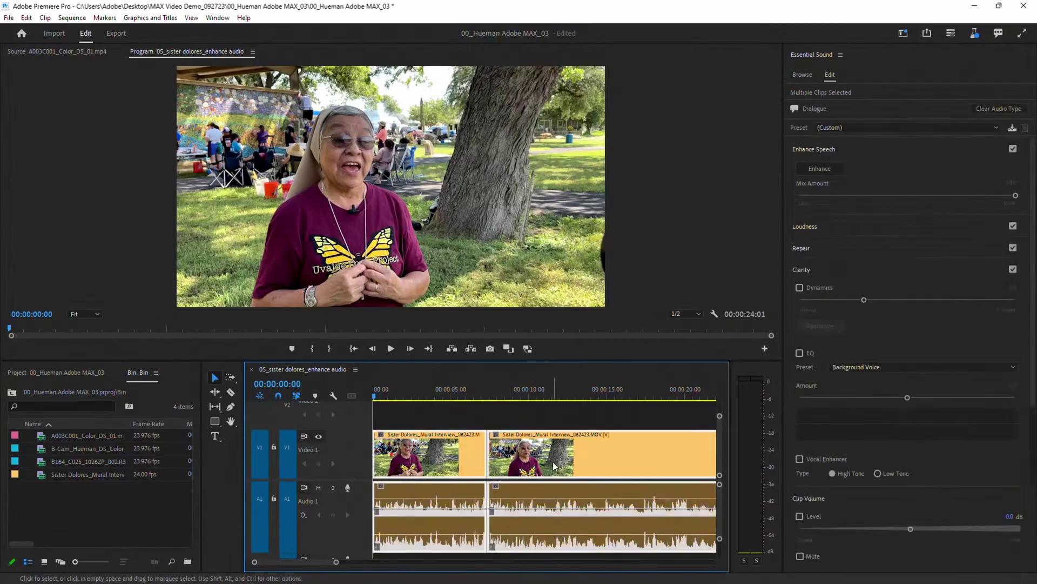
pyautogui.click(822, 169)
pyautogui.press('space')
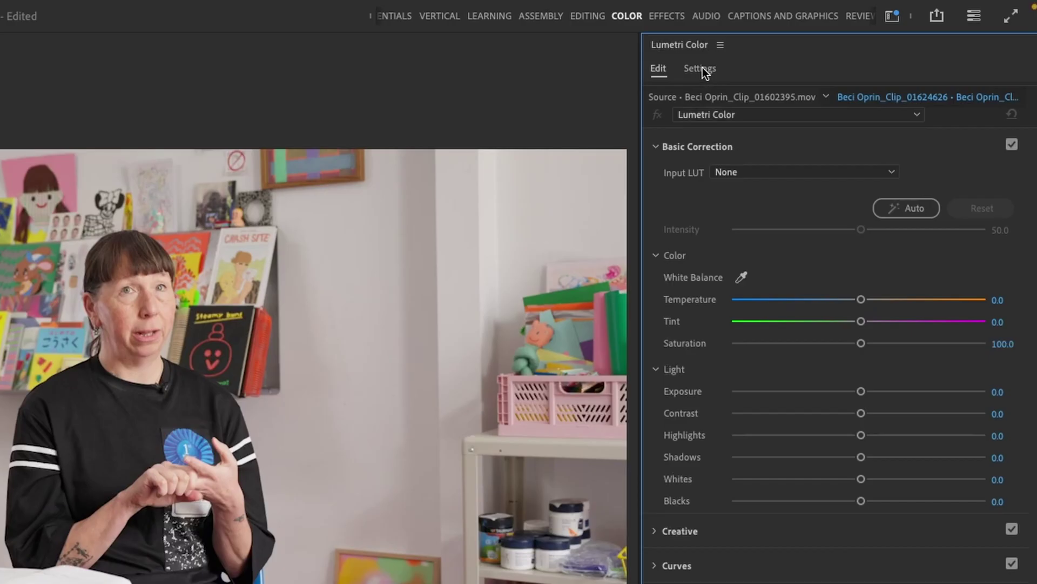
# In Lumetri Color's Settings, check Preferences, Project and Source Clip, then expand Sequence to show Rec. 709.
pyautogui.click(871, 35)
pyautogui.click(851, 50)
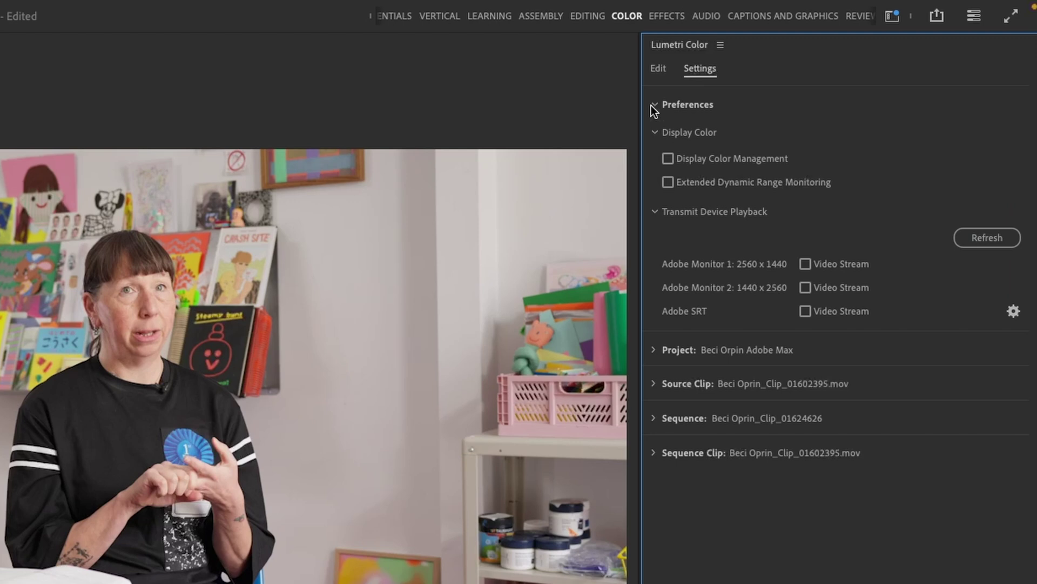
pyautogui.click(653, 105)
pyautogui.click(653, 141)
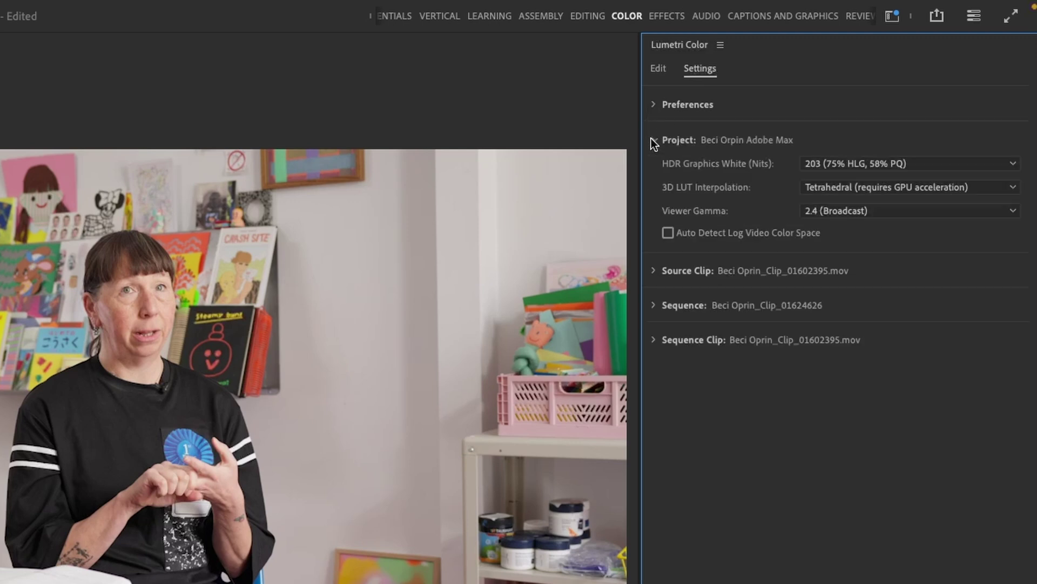
pyautogui.click(651, 140)
pyautogui.click(654, 173)
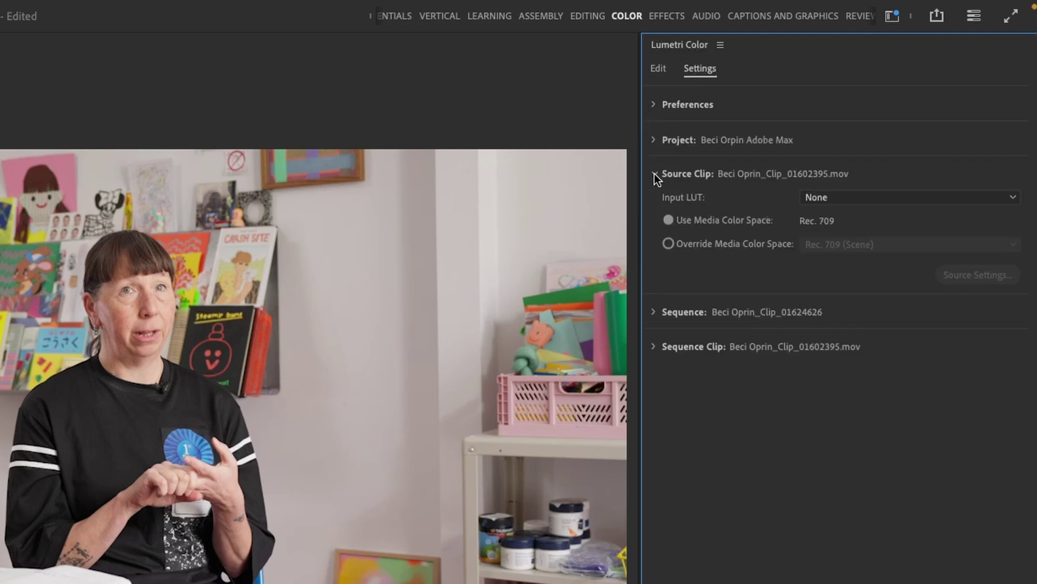
pyautogui.click(654, 173)
pyautogui.click(654, 209)
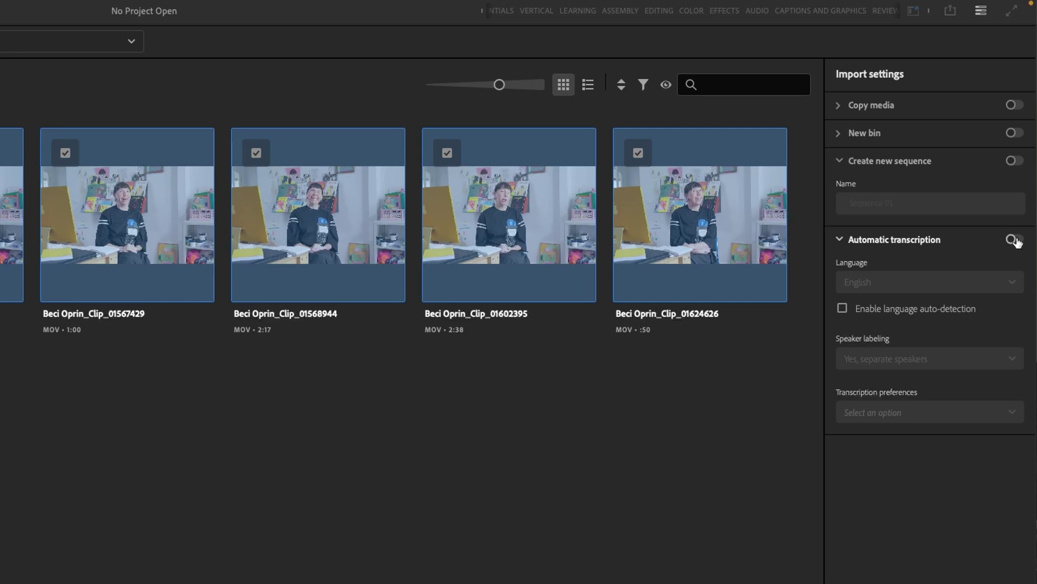
# Enable English automatic transcription set to auto-transcribe all imported clips, and create the project.
pyautogui.click(1015, 240)
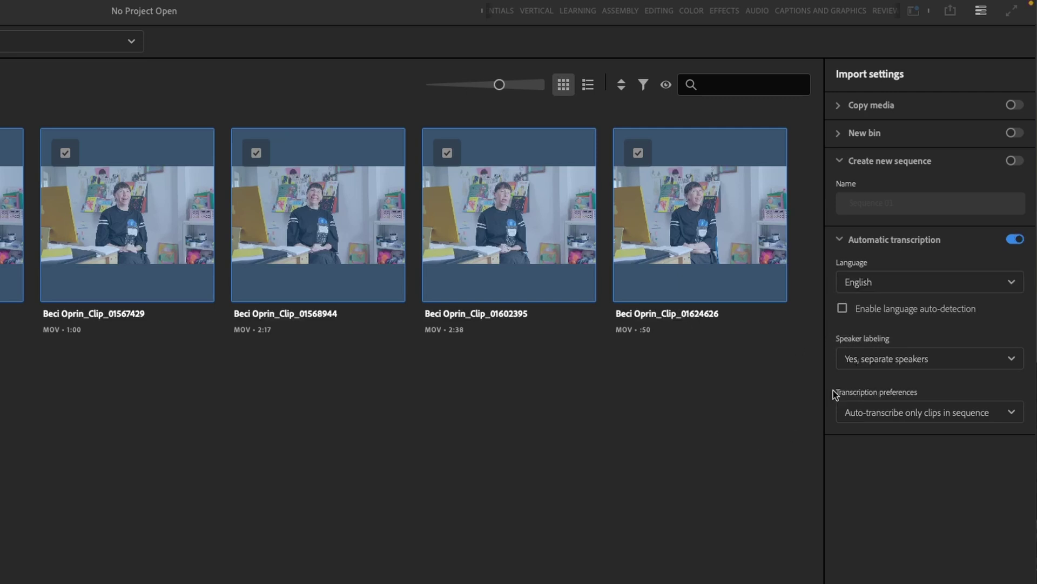
pyautogui.click(894, 282)
pyautogui.click(638, 502)
pyautogui.click(939, 415)
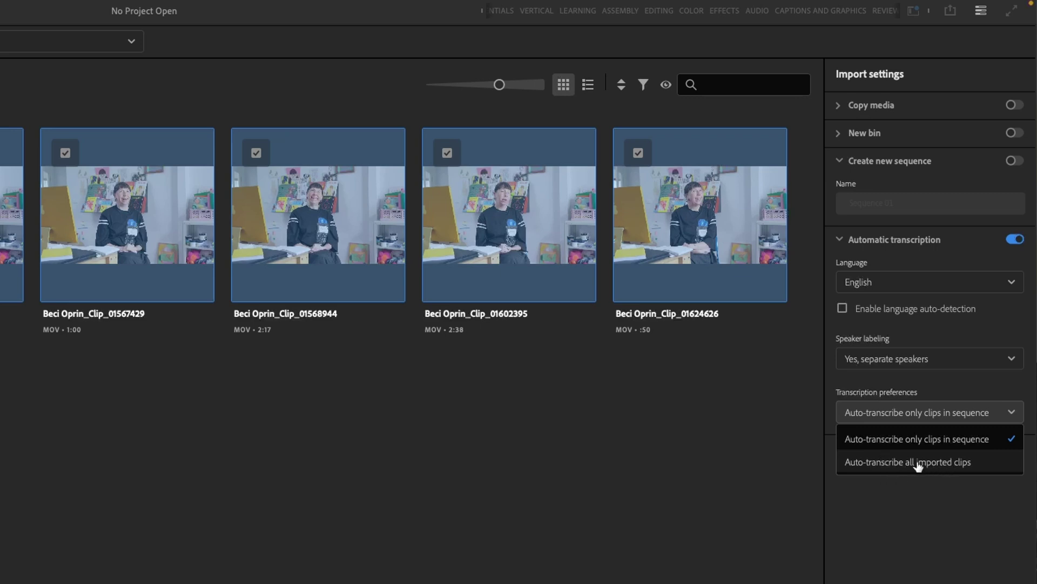
pyautogui.click(953, 464)
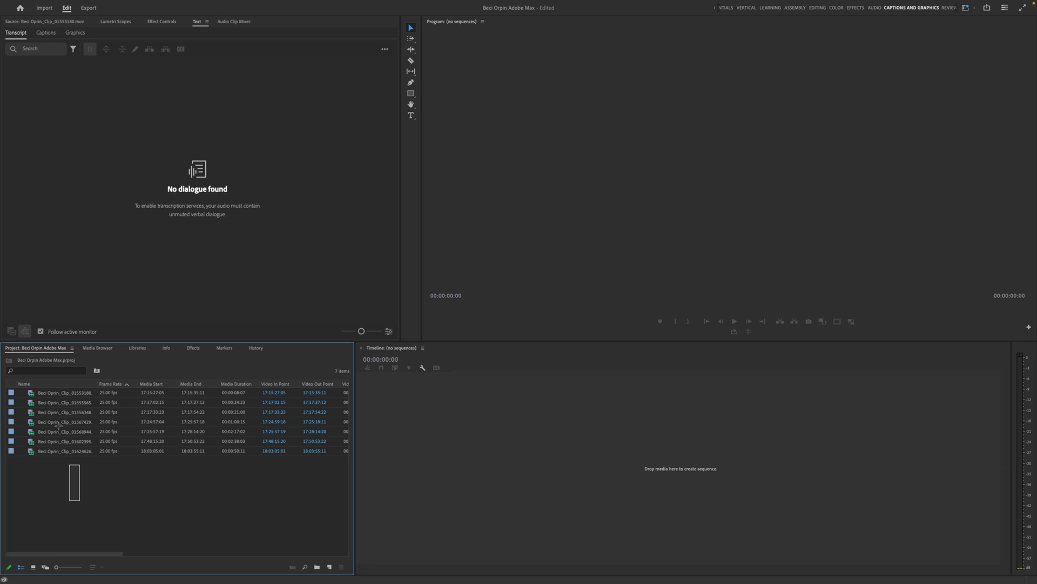
# Preview the first interview clip and view its transcript.
pyautogui.click(124, 479)
pyautogui.doubleClick(58, 394)
pyautogui.click(197, 21)
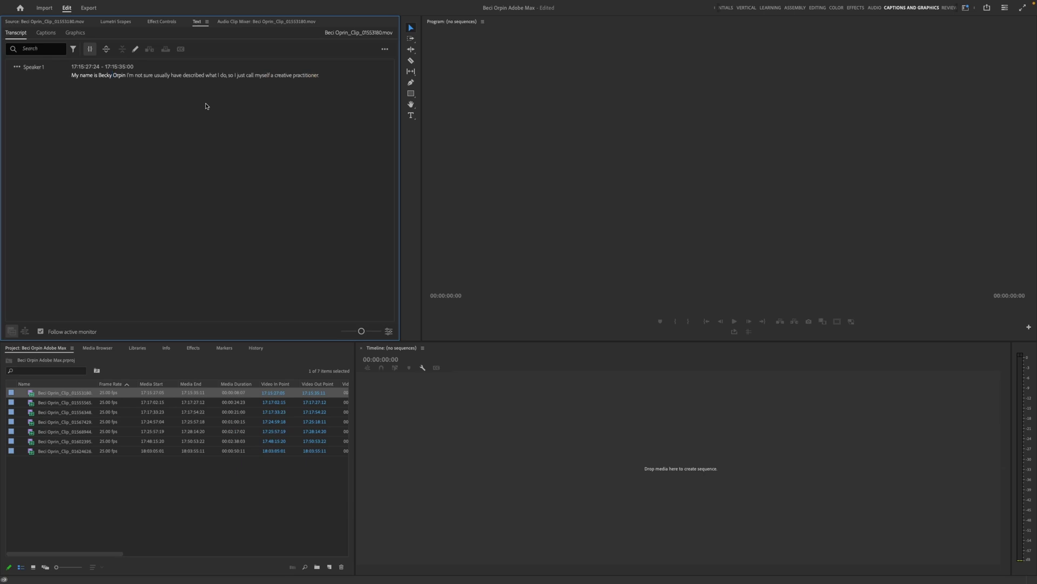
pyautogui.click(152, 481)
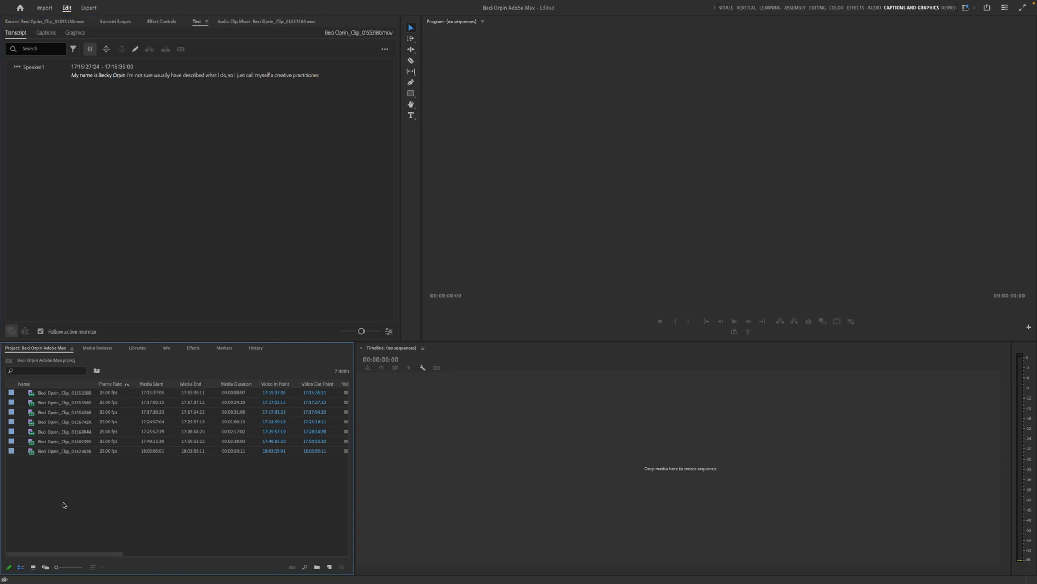
# Create a new sequence named 'Beci Orpin Rushes' from the Project panel.
pyautogui.rightClick(63, 504)
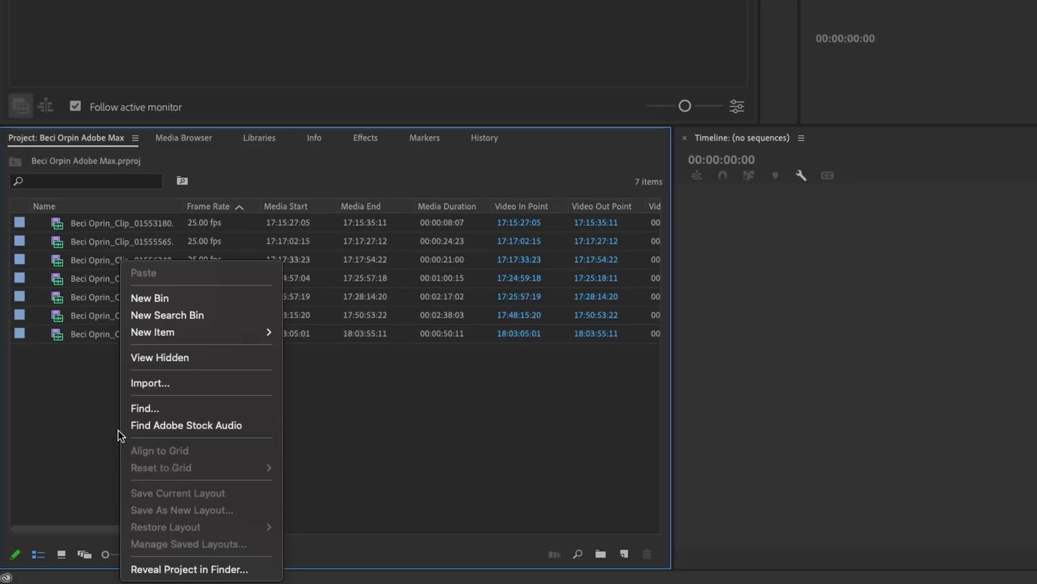
pyautogui.moveTo(207, 331)
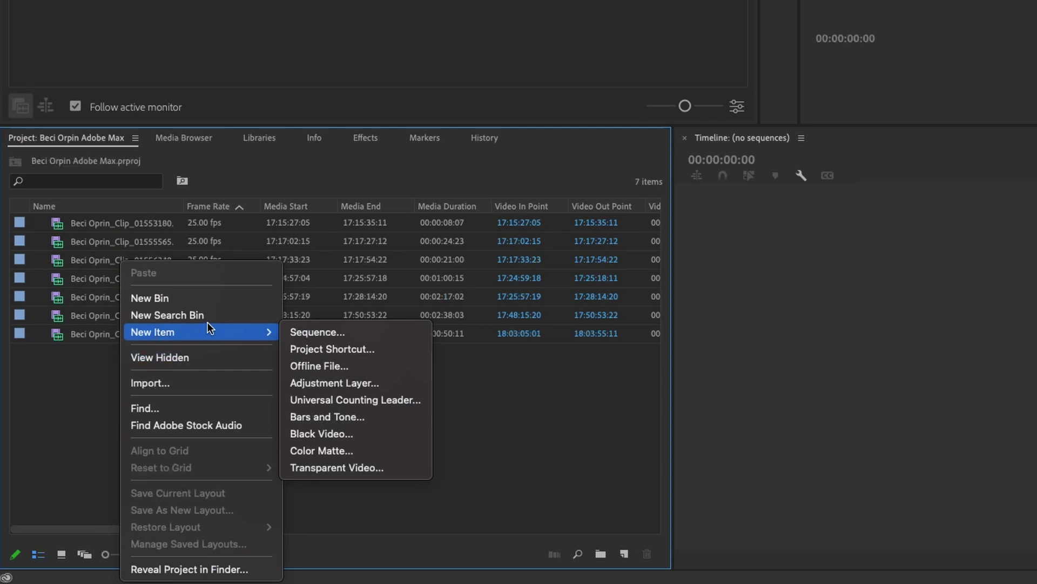
pyautogui.click(308, 325)
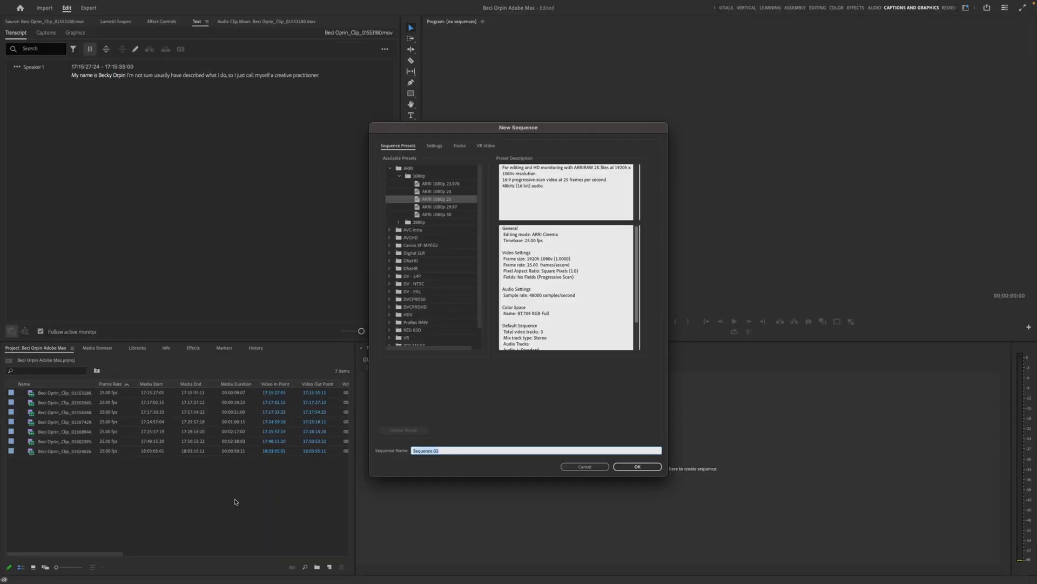
pyautogui.write('Beci Orpin Rushes')
pyautogui.press('Return')
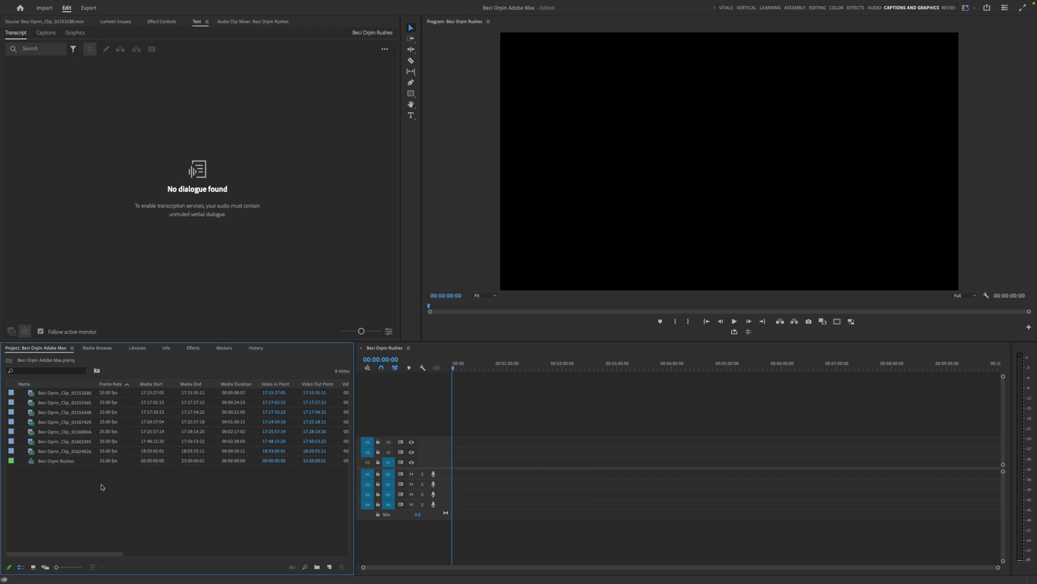
# Show clip 01602395's transcript in the Text panel and play it from the first word.
pyautogui.doubleClick(33, 443)
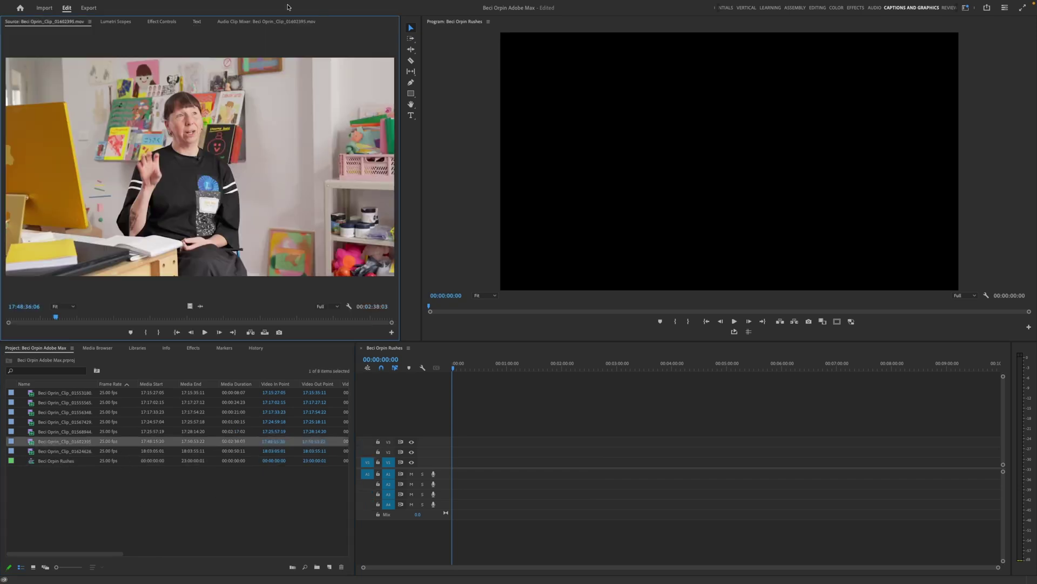
pyautogui.click(198, 21)
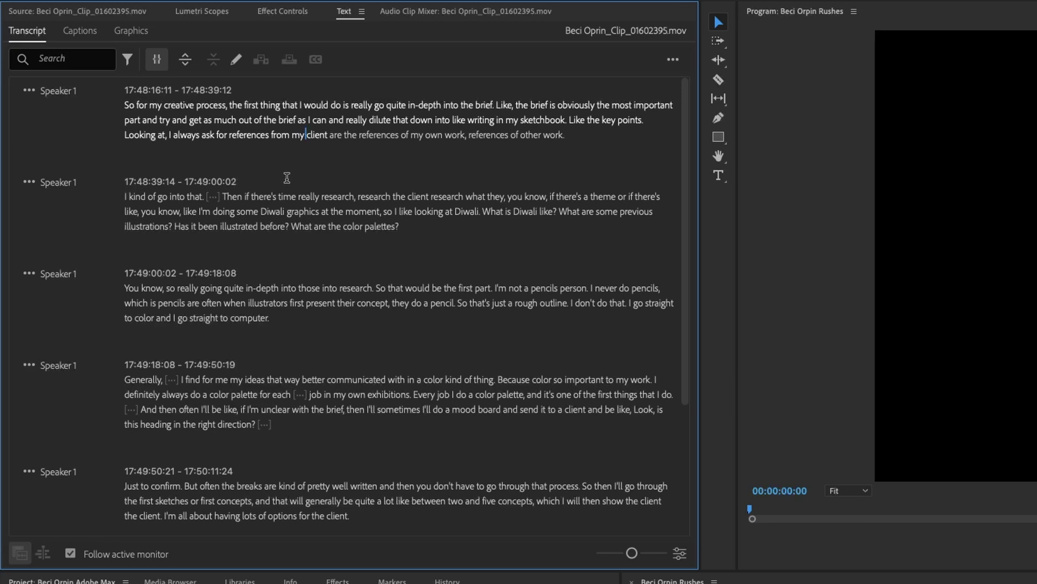
pyautogui.click(129, 105)
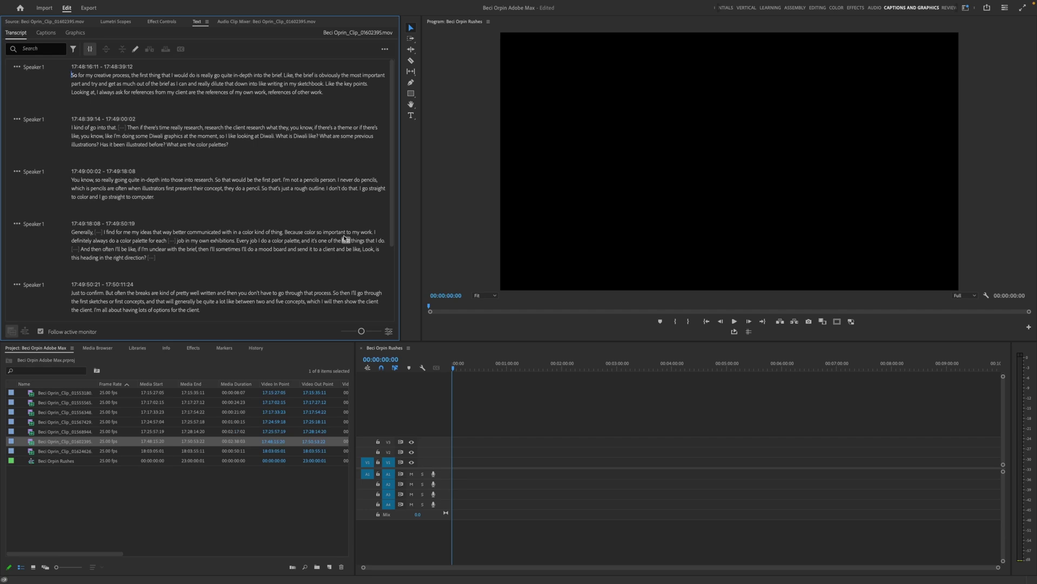
pyautogui.press('space')
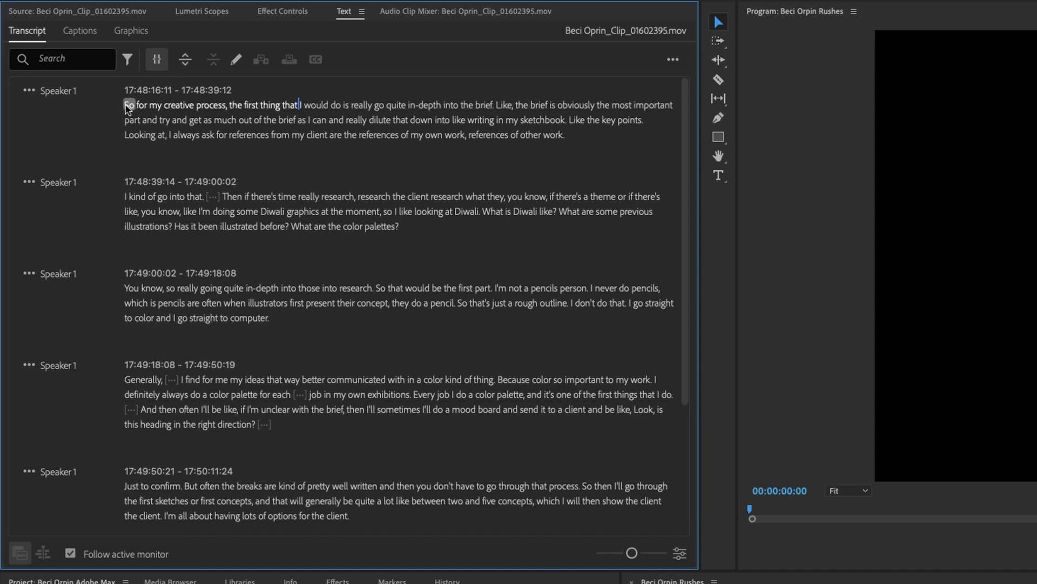
# Insert the 'So for my creative process… other work.' paragraph into the sequence and preview it.
pyautogui.moveTo(127, 108); pyautogui.dragTo(565, 135)
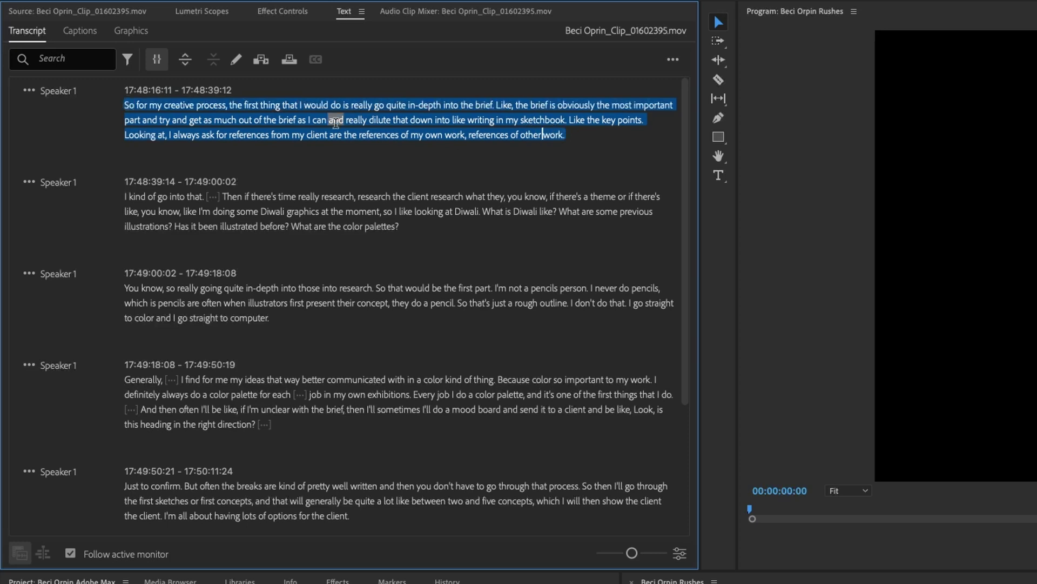
pyautogui.click(263, 64)
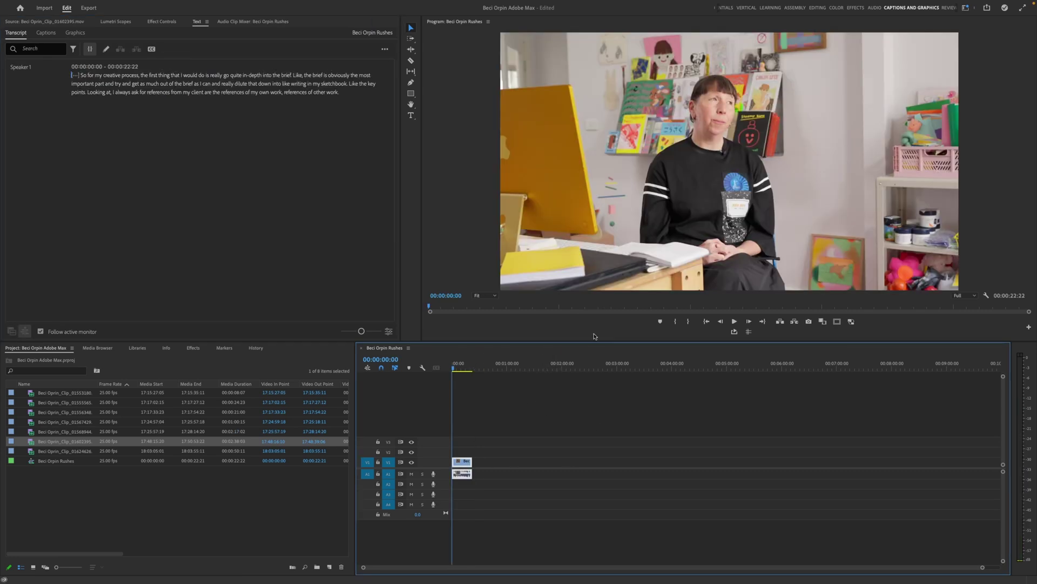
pyautogui.press('space')
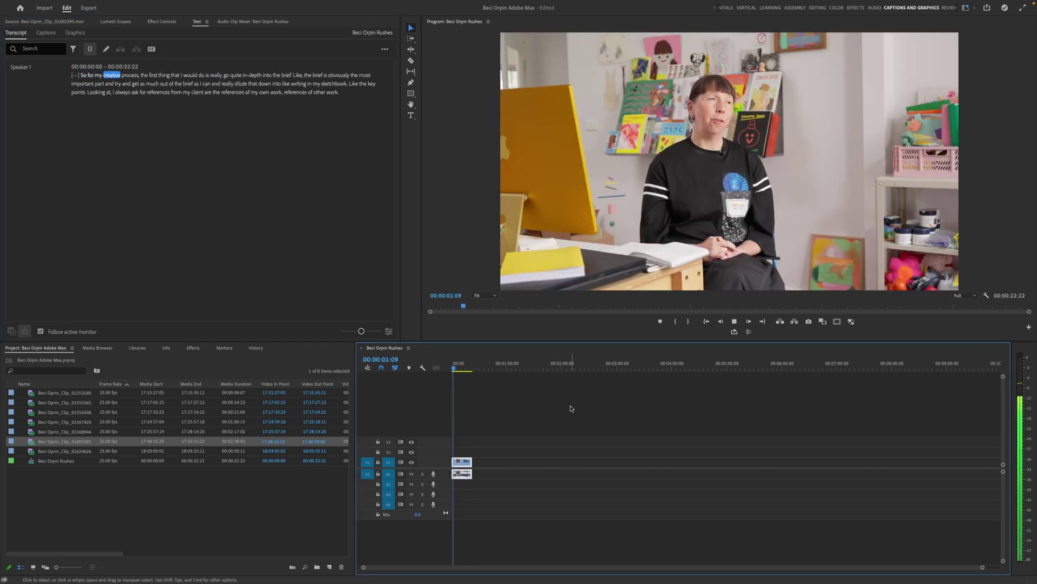
pyautogui.press('space')
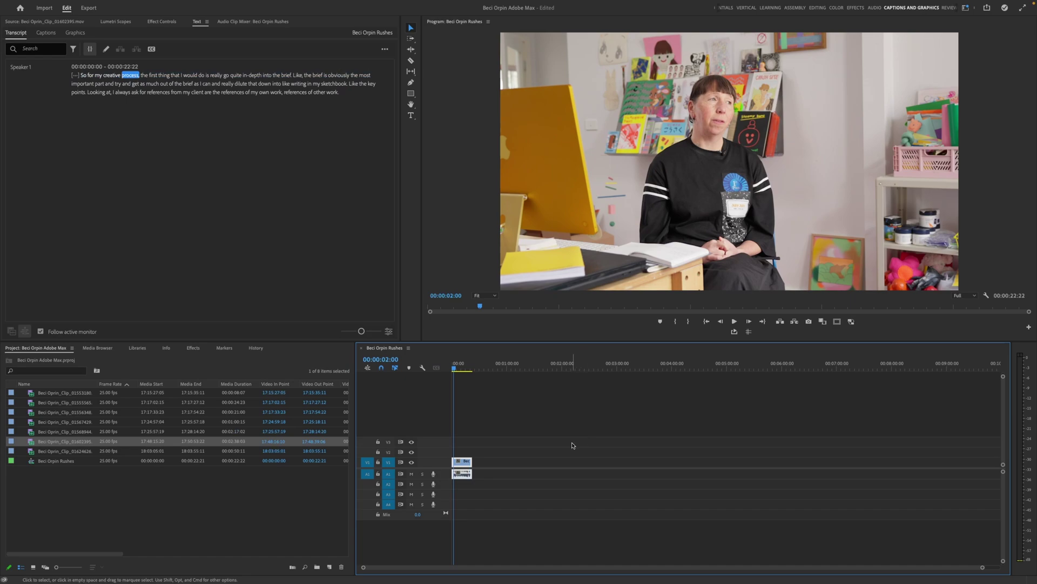
pyautogui.click(169, 159)
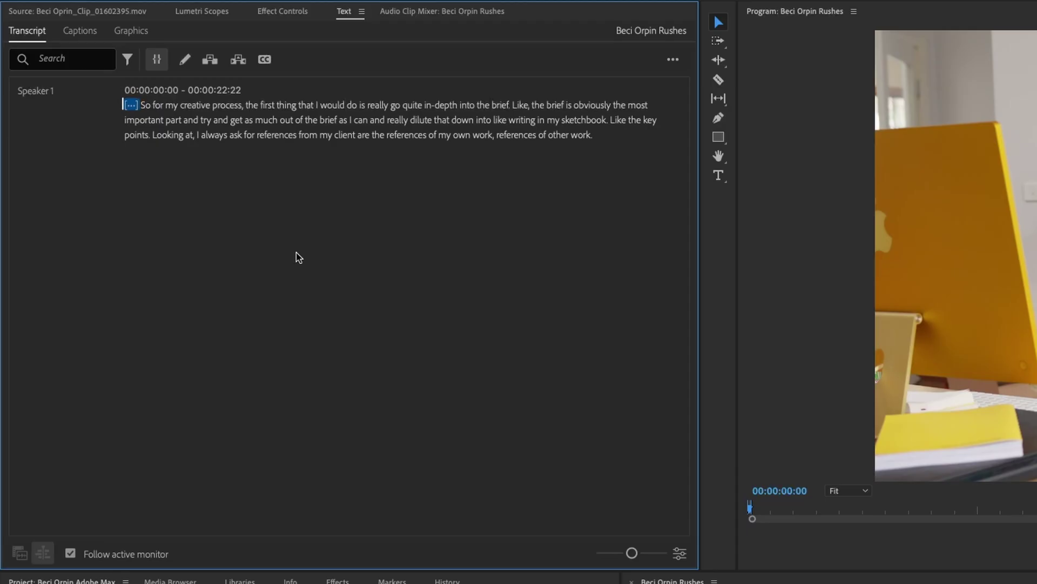
pyautogui.press('space')
pyautogui.press('space')
# Ripple-delete the leading [...] pause, trimming the sequence to 00:00:22:20.
pyautogui.click(122, 105)
pyautogui.rightClick(129, 106)
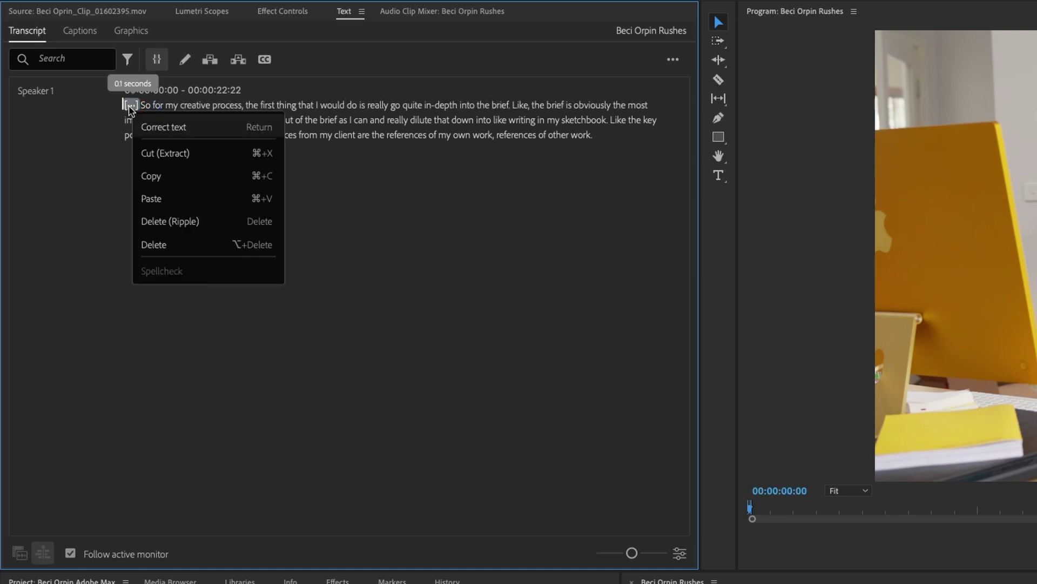
pyautogui.click(178, 222)
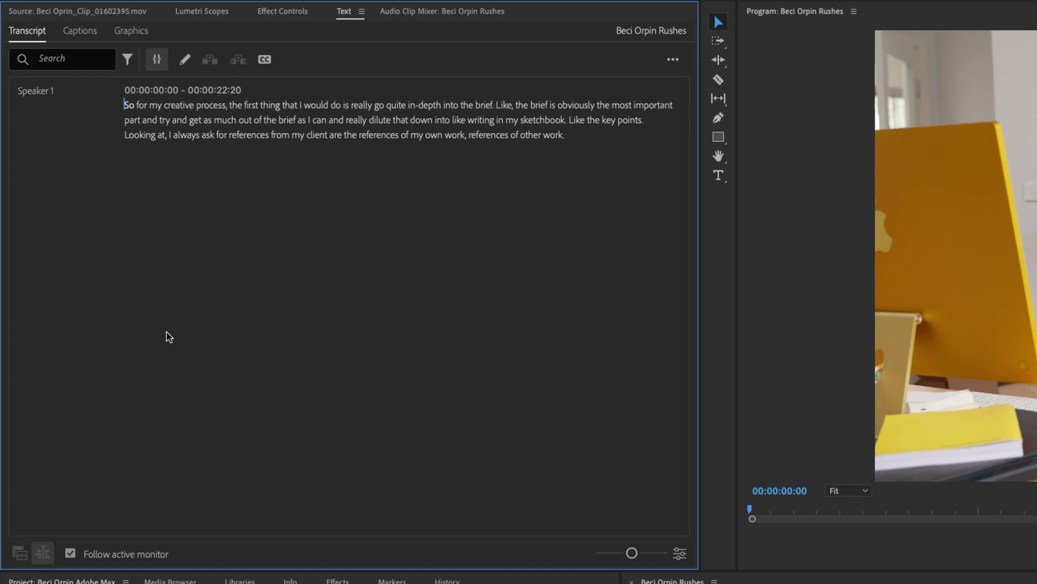
# Find and select 'Like the key points. Looking at,' in the transcript, delete it, then undo.
pyautogui.press('space')
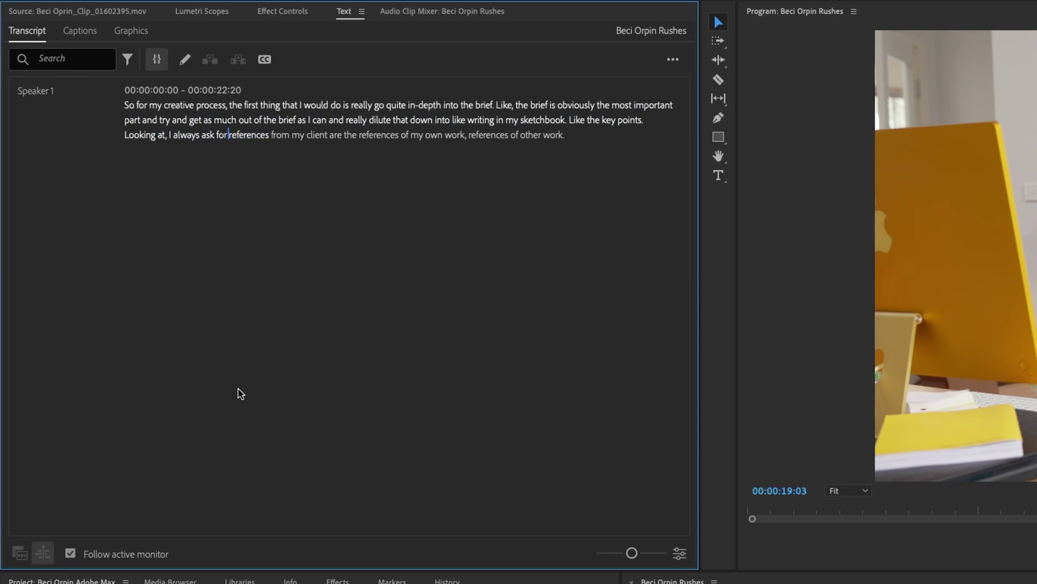
pyautogui.click(576, 119)
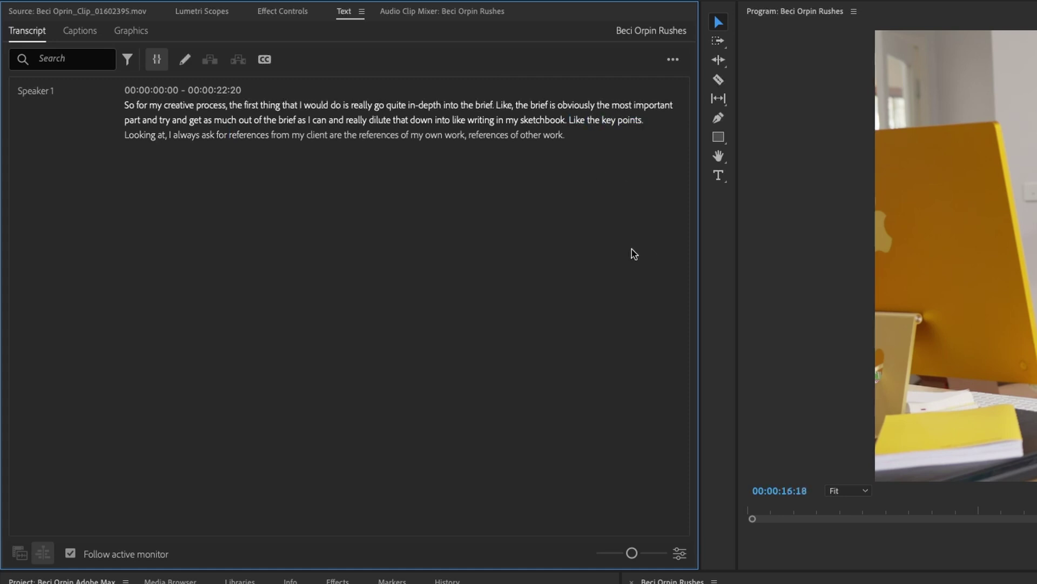
pyautogui.press('space')
pyautogui.press('space')
pyautogui.moveTo(569, 119); pyautogui.dragTo(579, 139)
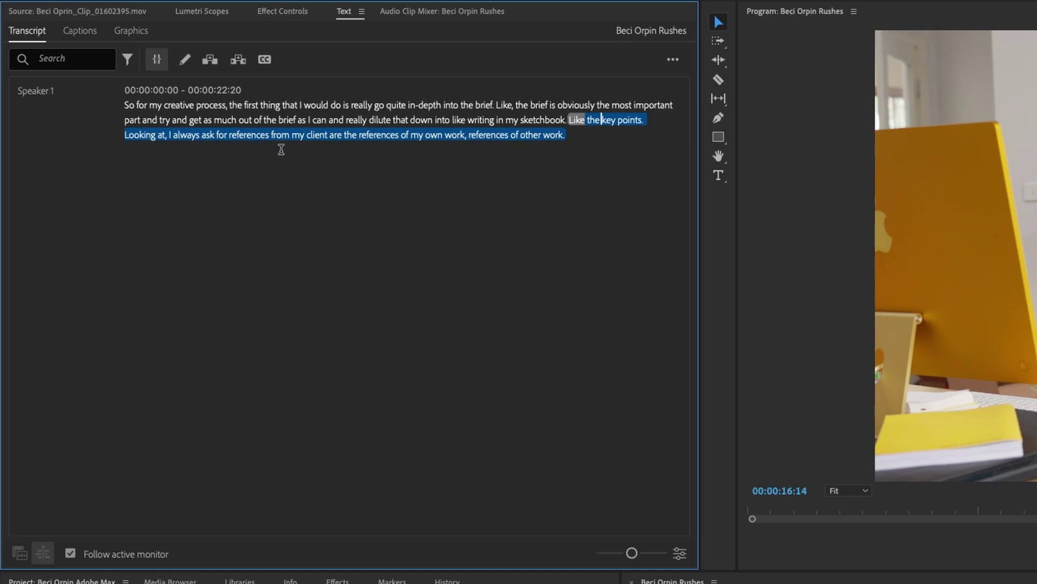
pyautogui.moveTo(185, 143)
pyautogui.mouseDown()
pyautogui.moveTo(140, 135)
pyautogui.moveTo(167, 135)
pyautogui.mouseUp()
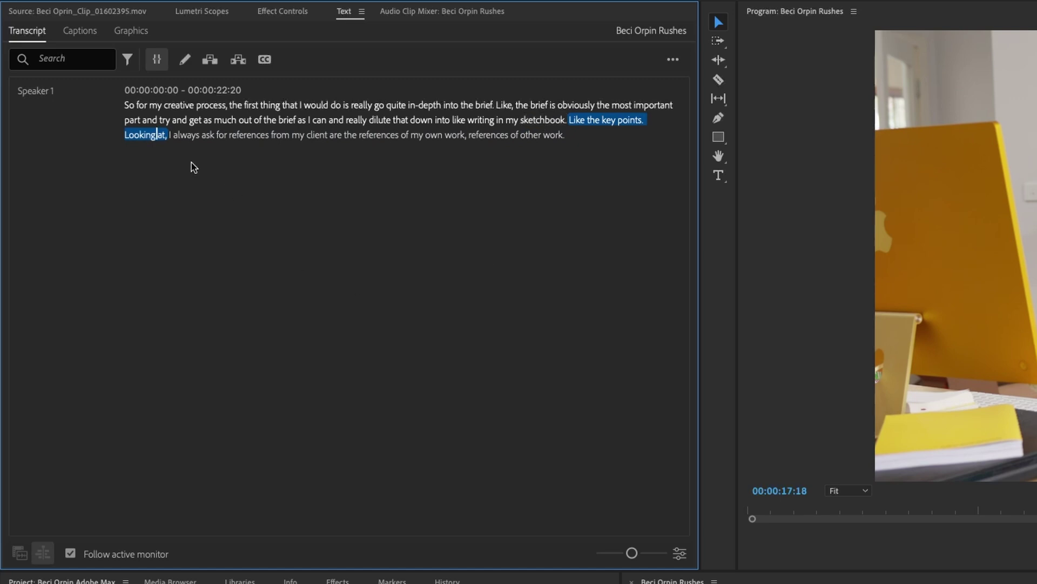
pyautogui.rightClick(147, 135)
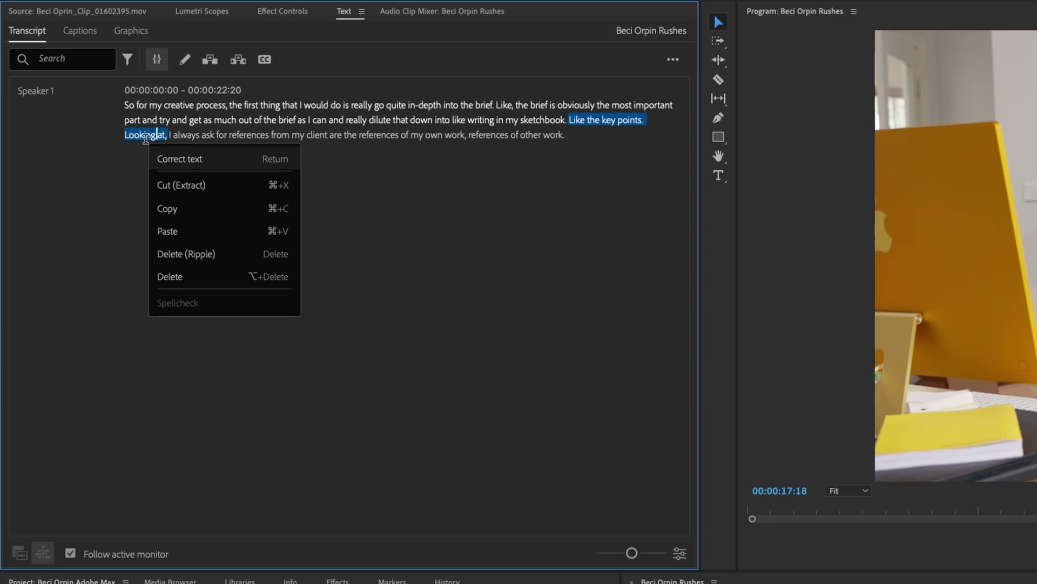
pyautogui.click(201, 282)
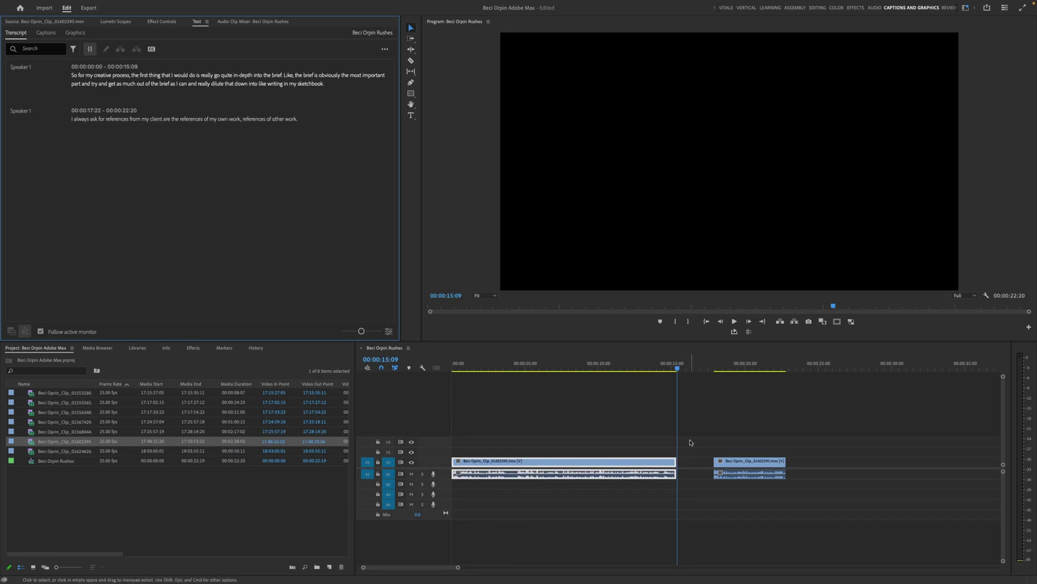
pyautogui.hotkey('ctrl', 'z')
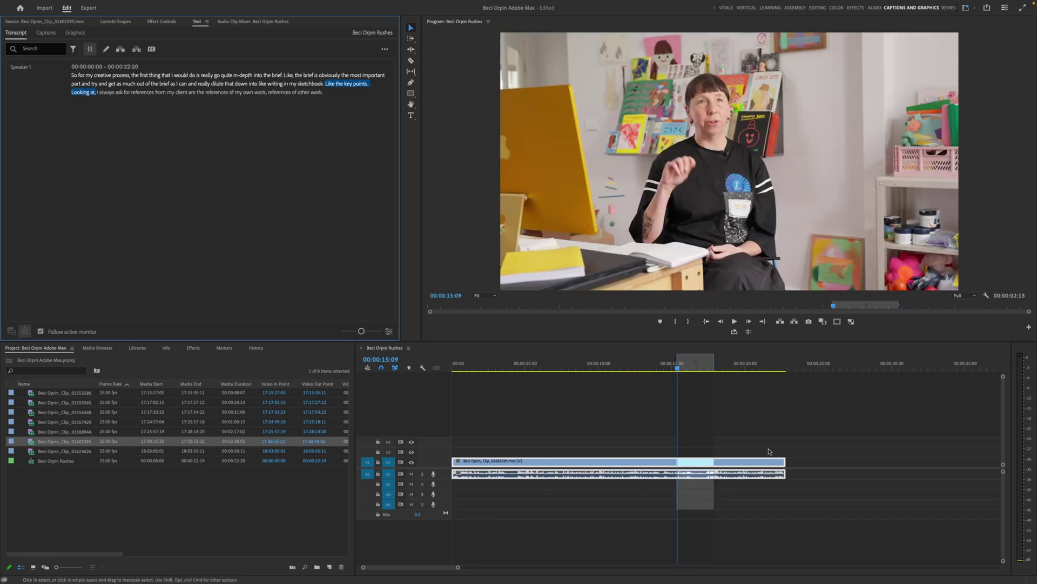
# Ripple-delete the phrase and replay across the cut, the sequence now ending at 00:00:20:07.
pyautogui.rightClick(347, 83)
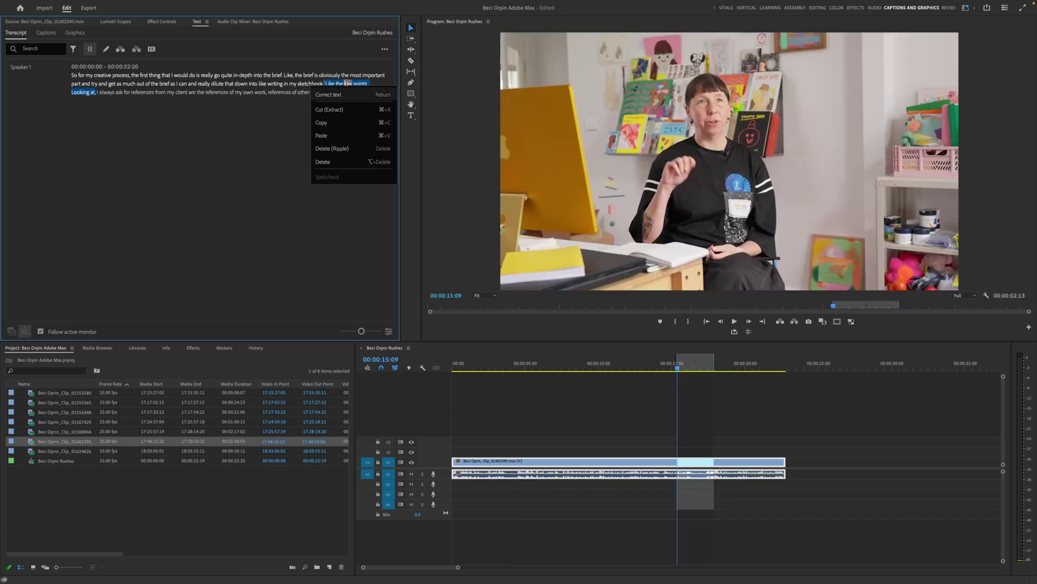
pyautogui.click(343, 154)
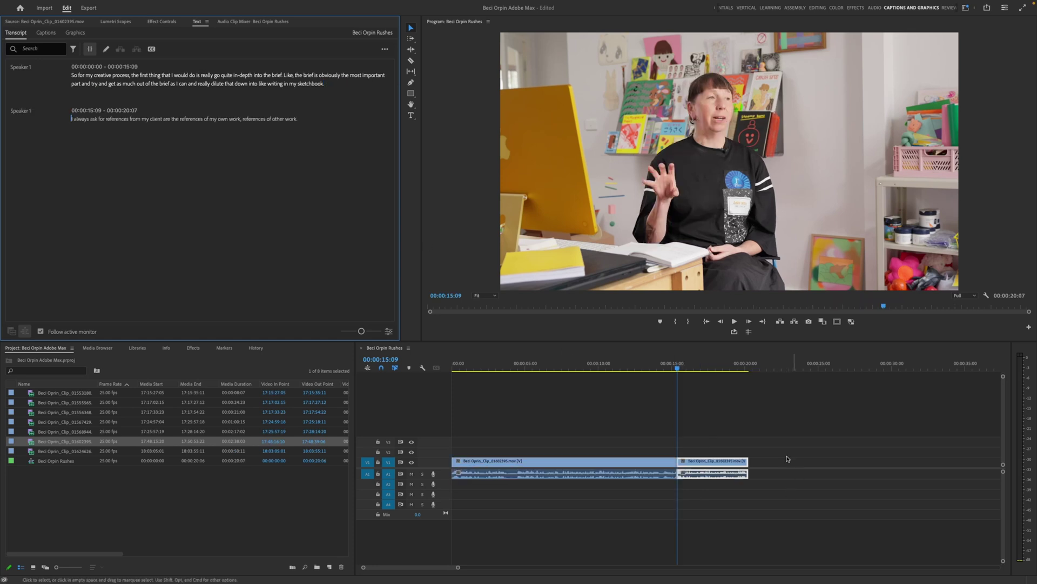
pyautogui.click(659, 372)
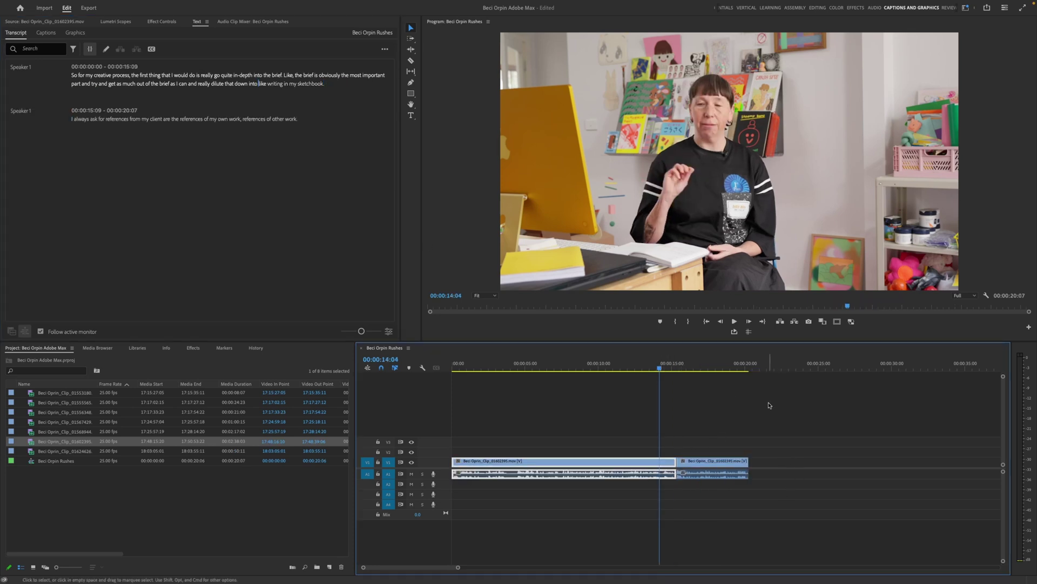
pyautogui.press('space')
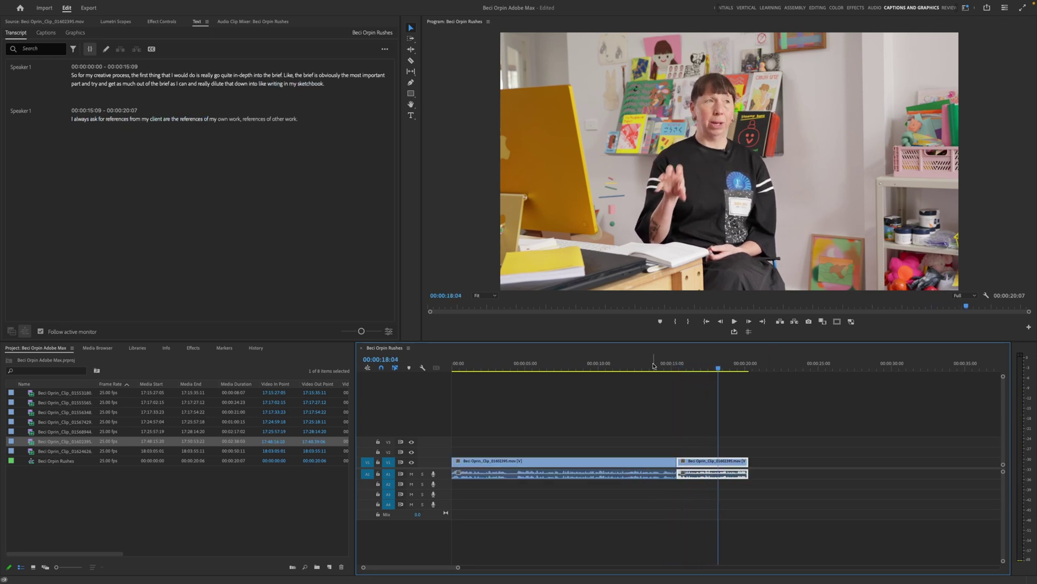
pyautogui.press('space')
pyautogui.press('space')
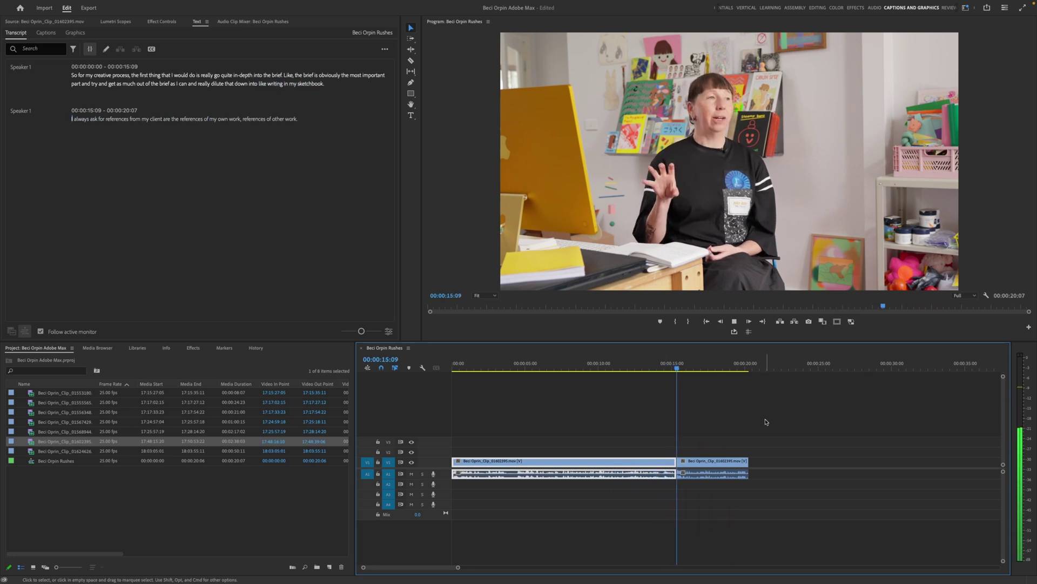
pyautogui.press('space')
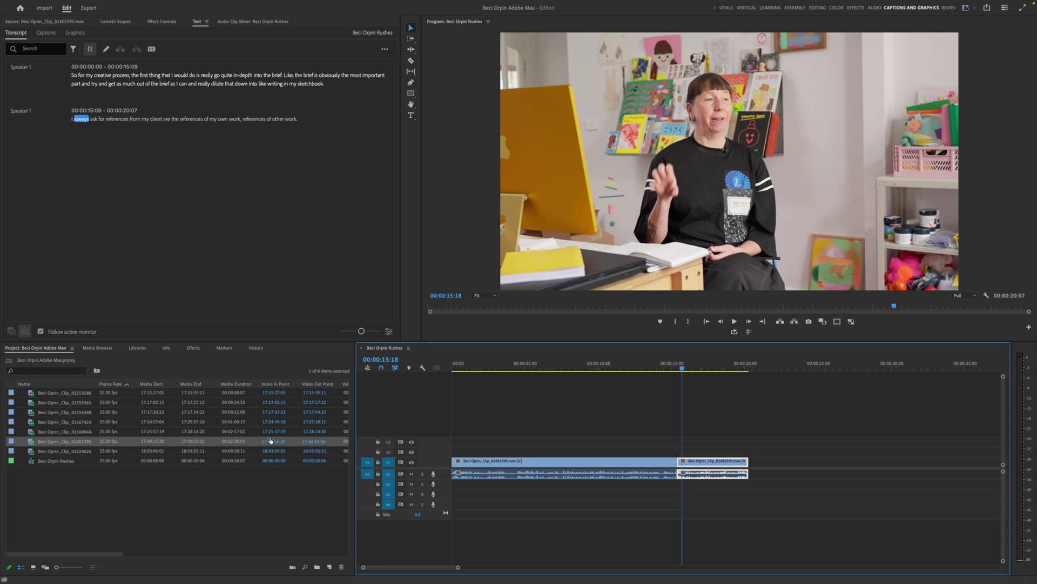
# Append clip 01553180's self-introduction passage to the sequence end, extending it to 00:00:27:12.
pyautogui.doubleClick(60, 394)
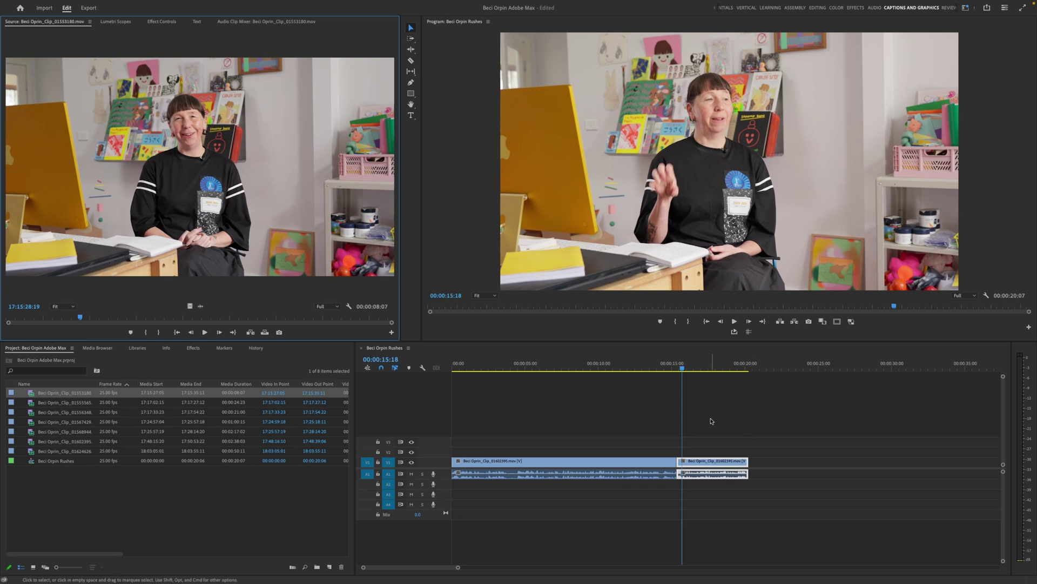
pyautogui.click(778, 375)
pyautogui.press('End')
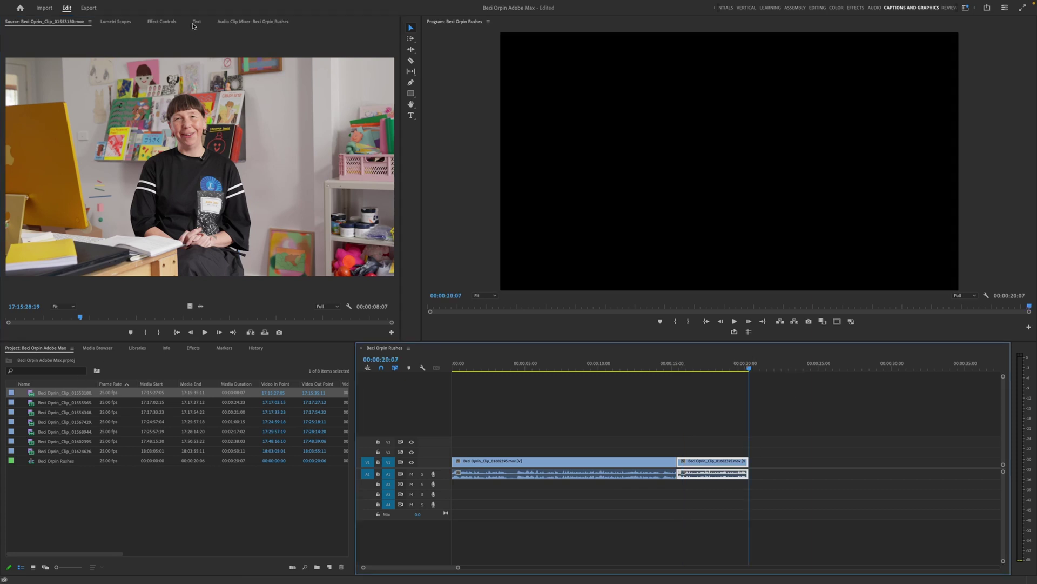
pyautogui.click(196, 22)
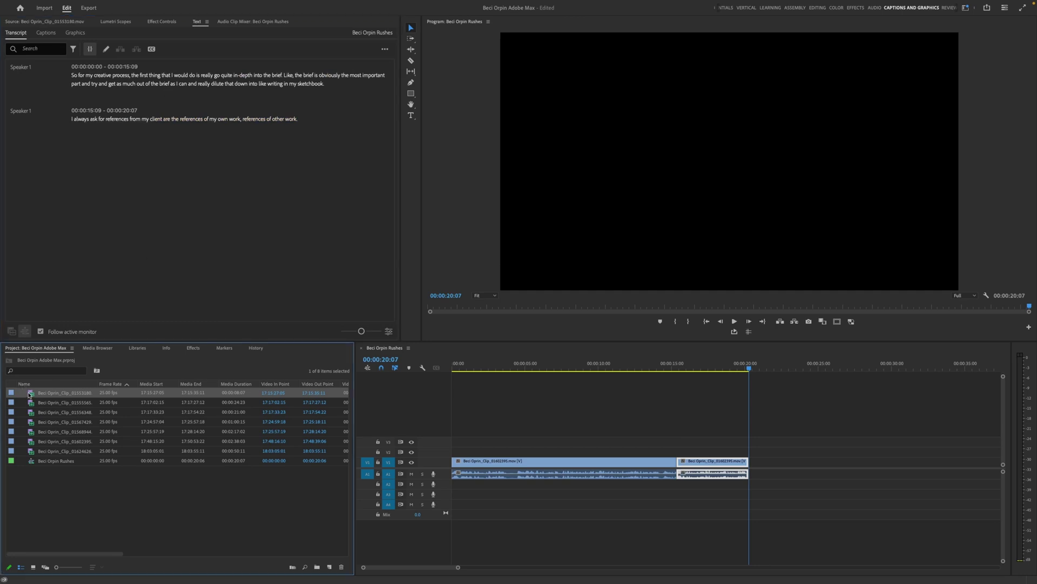
pyautogui.doubleClick(27, 399)
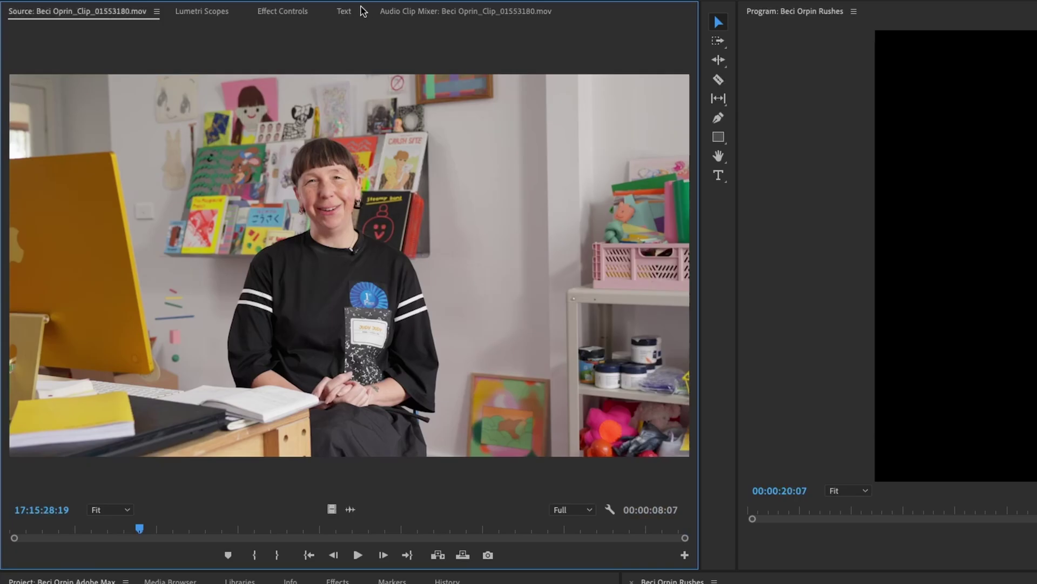
pyautogui.click(361, 10)
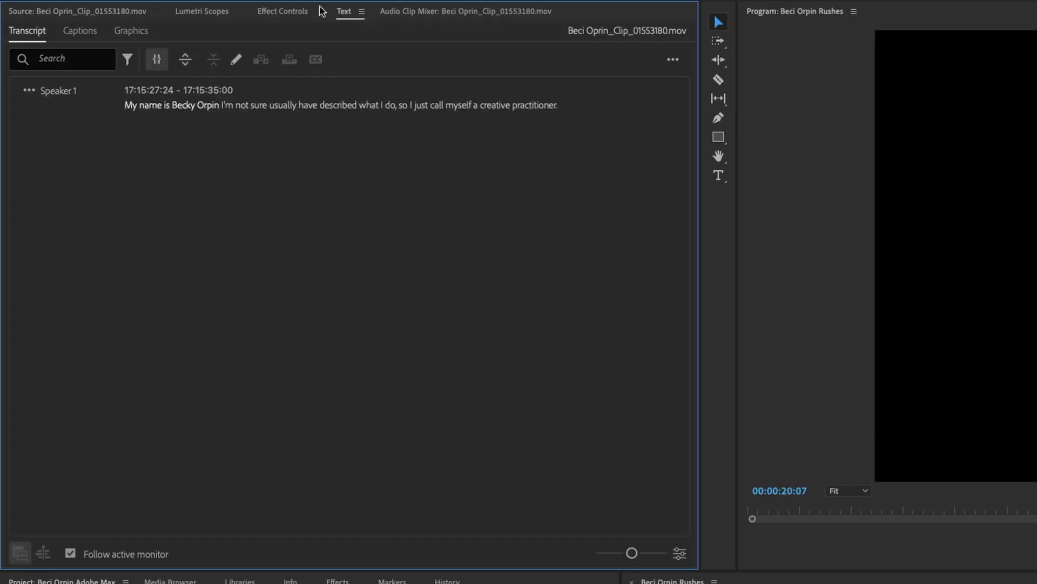
pyautogui.moveTo(125, 104); pyautogui.dragTo(646, 104)
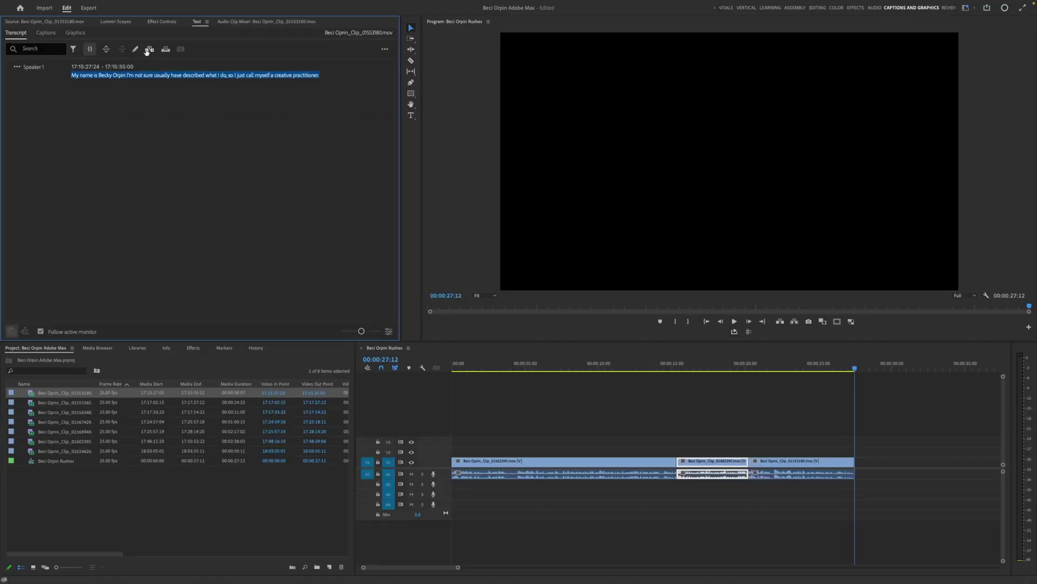
pyautogui.click(731, 363)
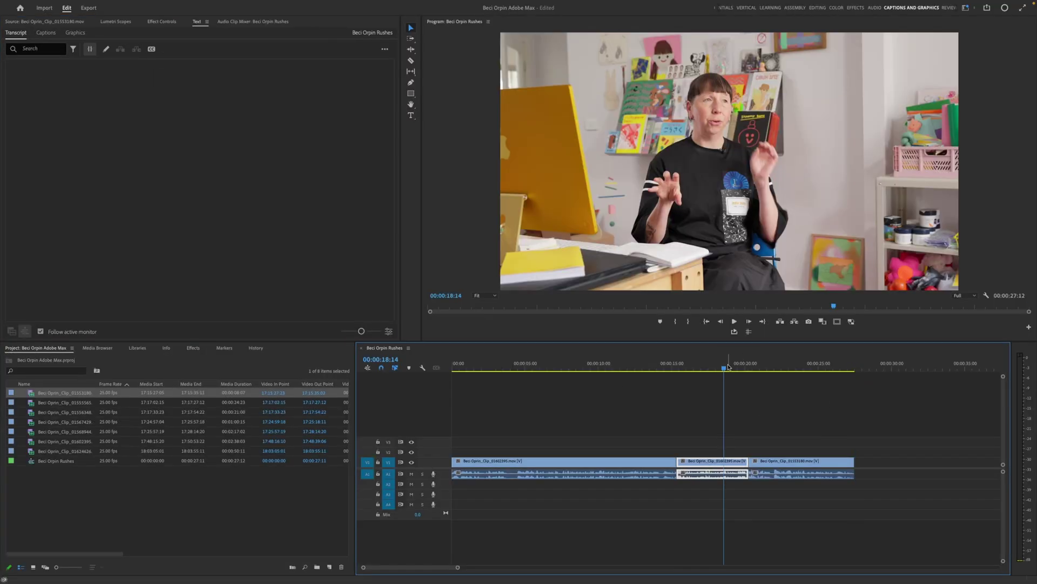
# Play the sequence from the start of the appended introduction passage.
pyautogui.press('space')
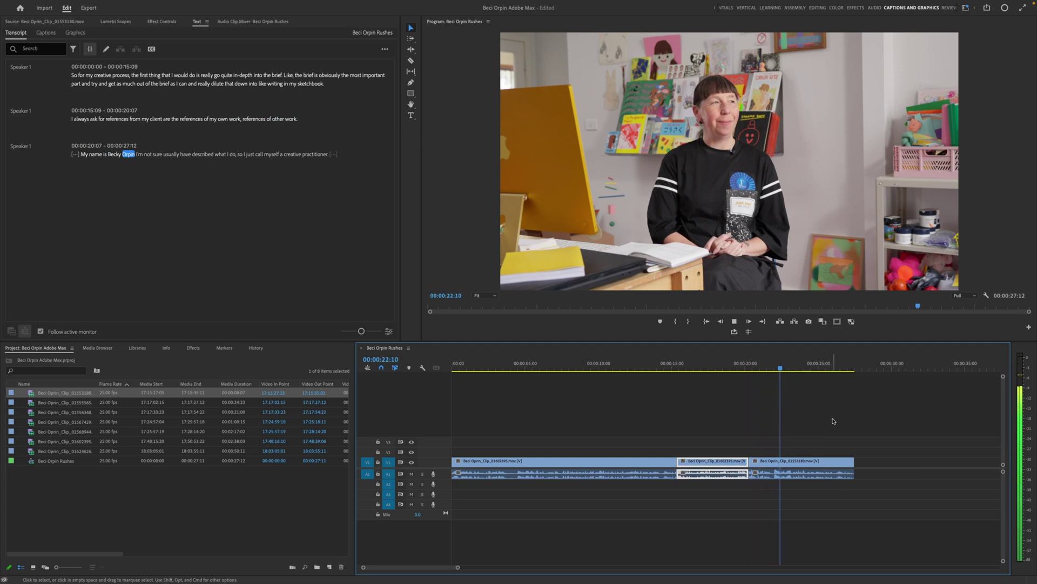
pyautogui.press('space')
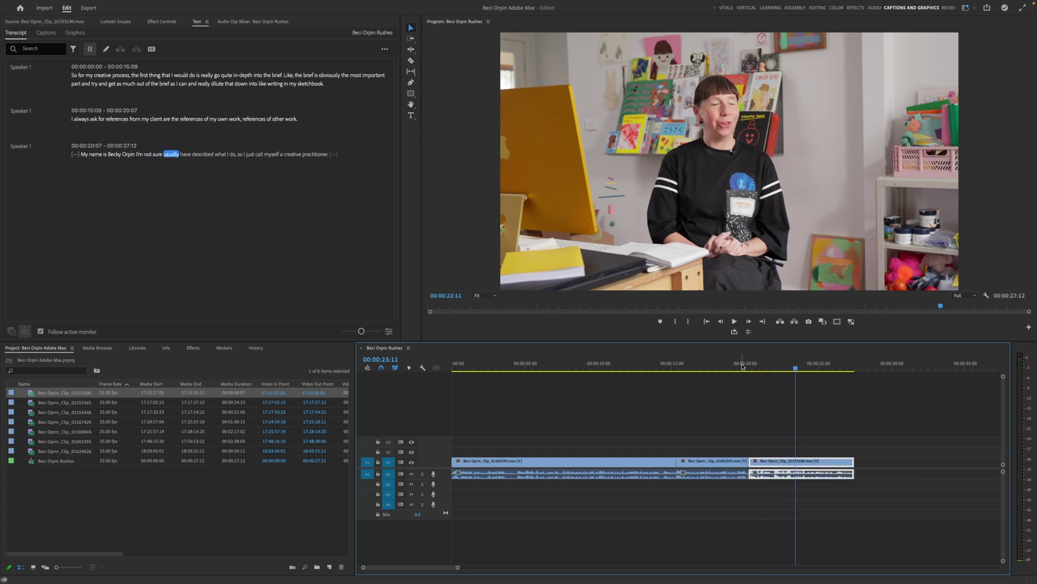
pyautogui.click(741, 366)
pyautogui.press('space')
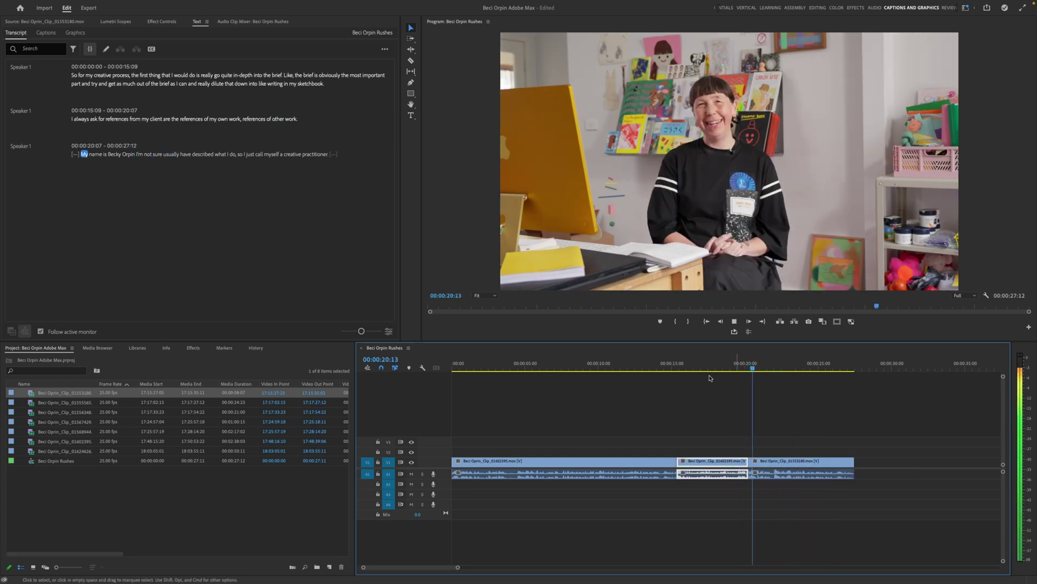
# Delete the [...] pause before the introduction and play back the edited passage.
pyautogui.click(75, 154)
pyautogui.rightClick(75, 156)
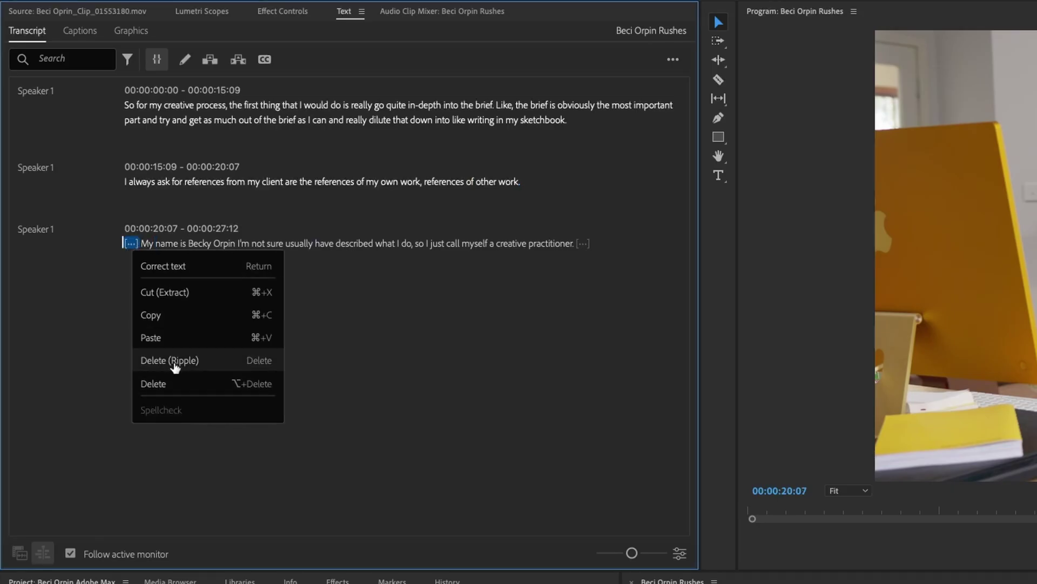
pyautogui.click(162, 383)
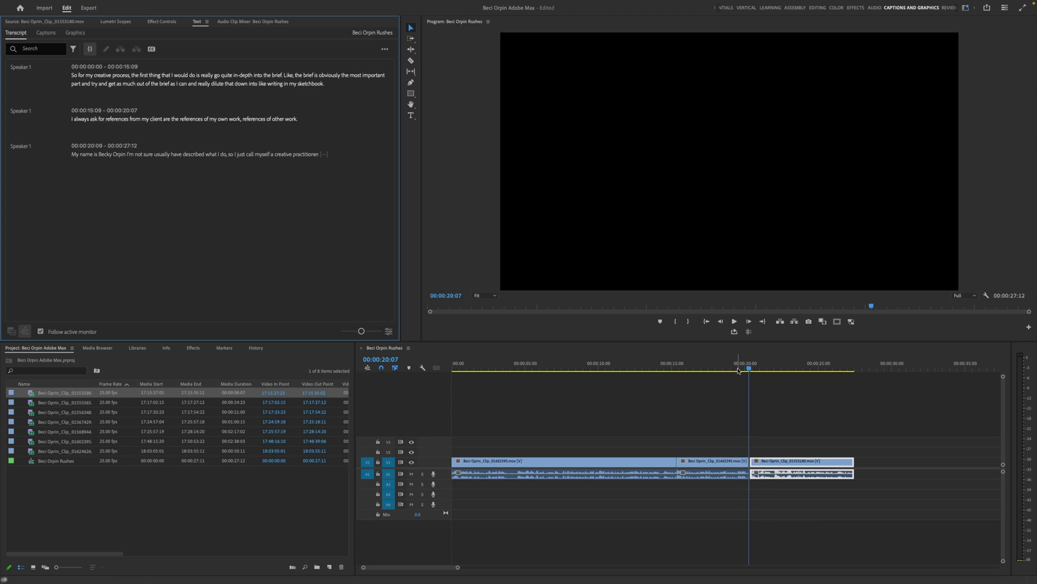
pyautogui.click(738, 371)
pyautogui.press('space')
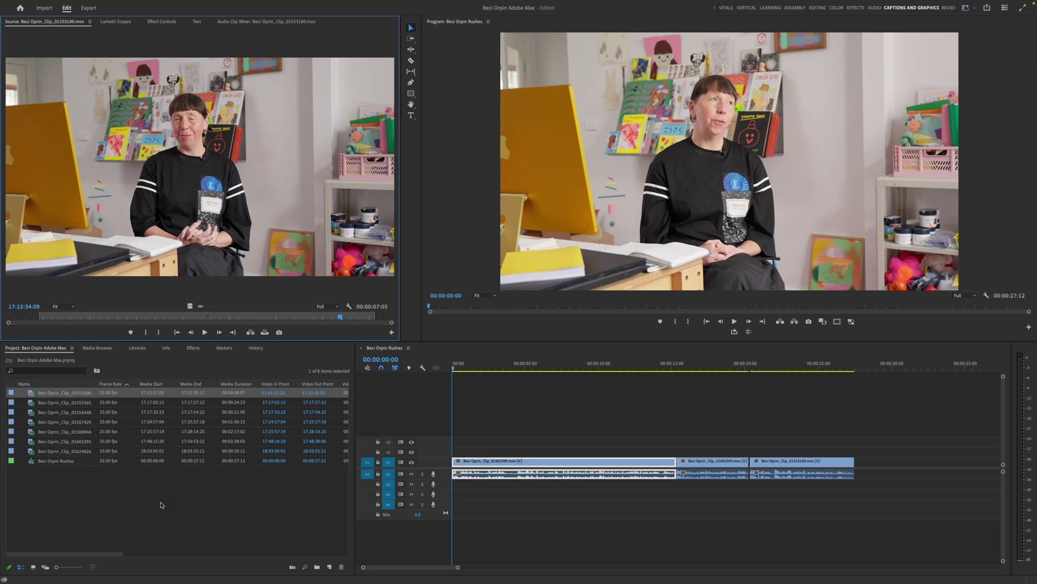
# Search clip 01568944's transcript for 'skateboard' and play it from the match.
pyautogui.doubleClick(63, 433)
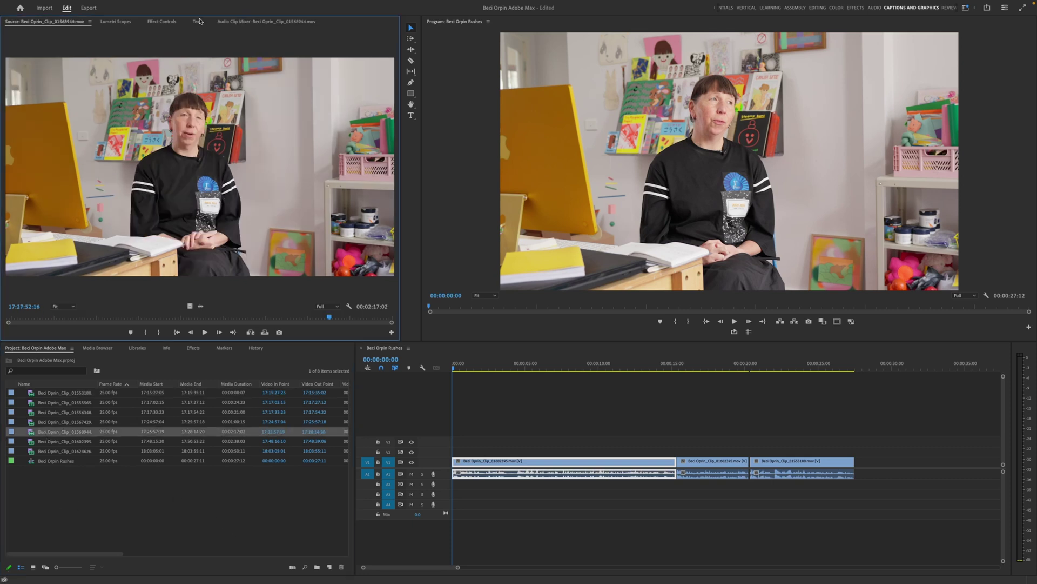
pyautogui.click(199, 22)
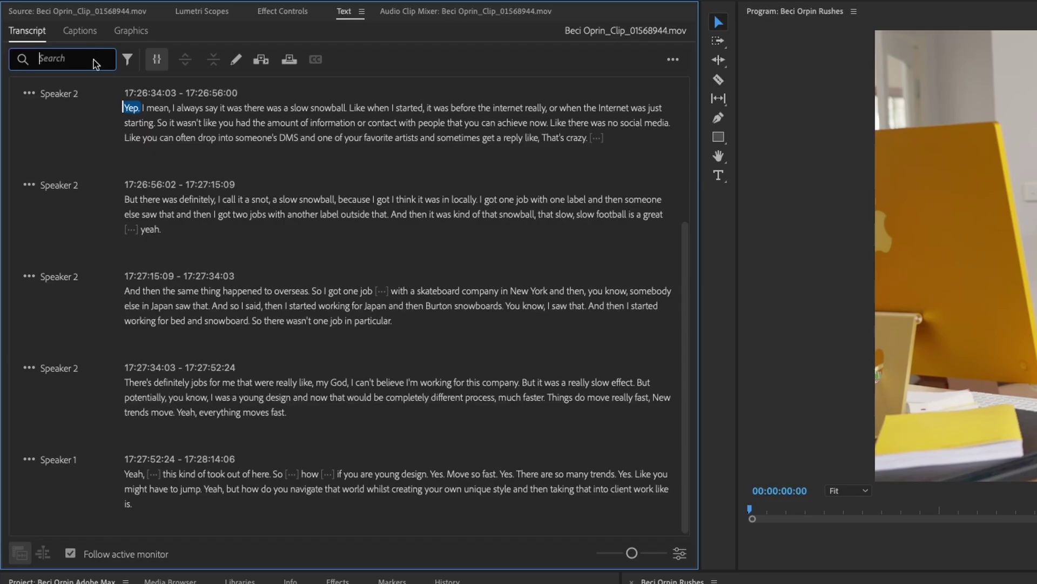
pyautogui.write('skateboard')
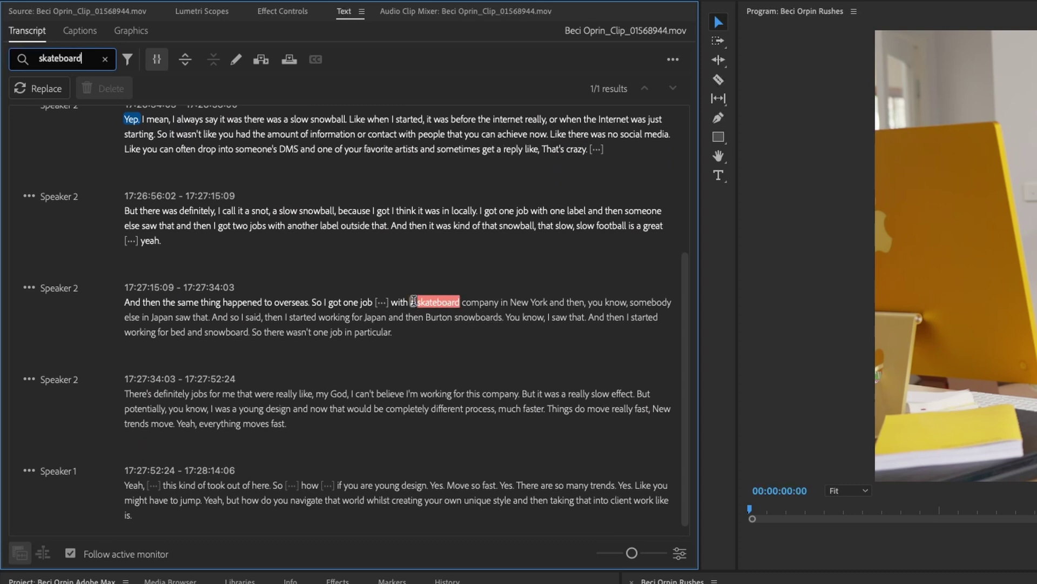
pyautogui.click(395, 307)
pyautogui.press('space')
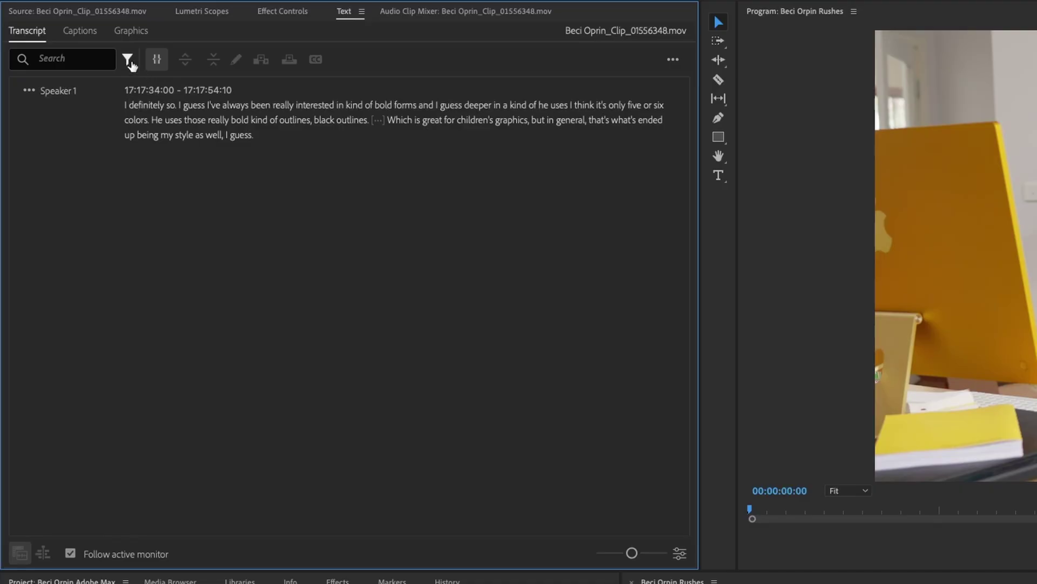
# Switch clip 01556348's transcript search filter to Pause and view more transcript options.
pyautogui.click(73, 49)
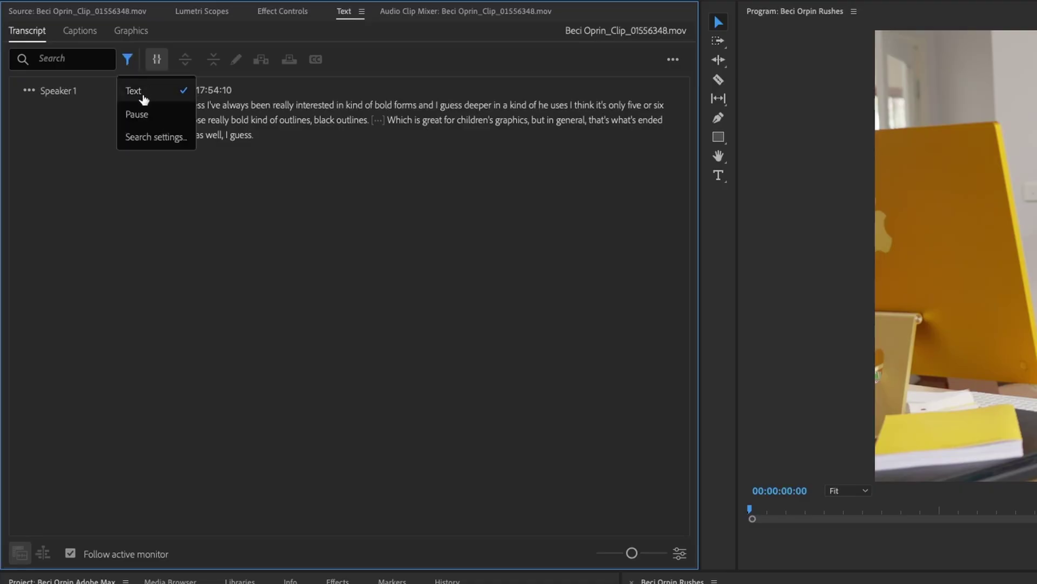
pyautogui.click(138, 114)
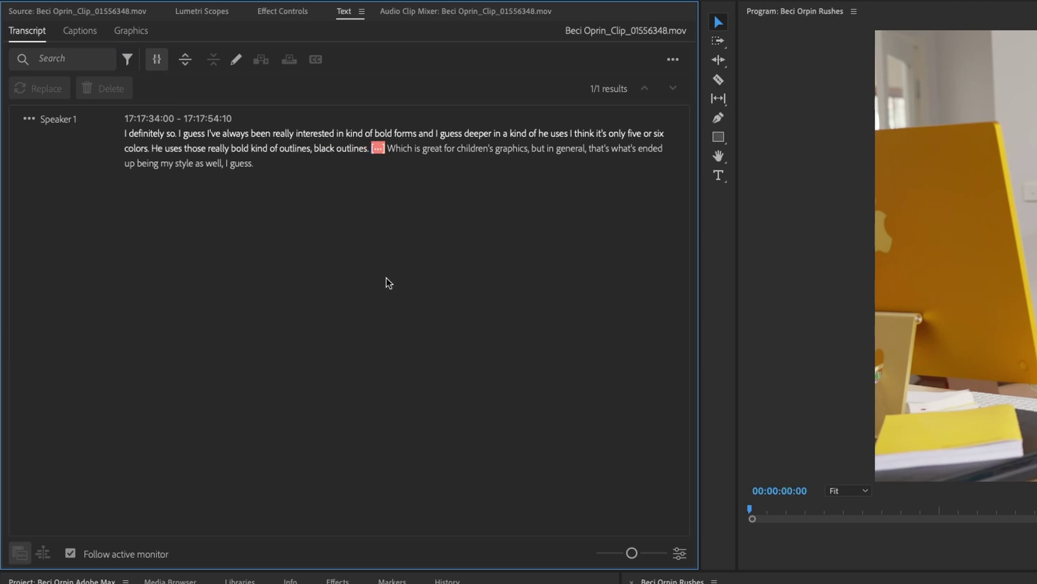
pyautogui.click(673, 60)
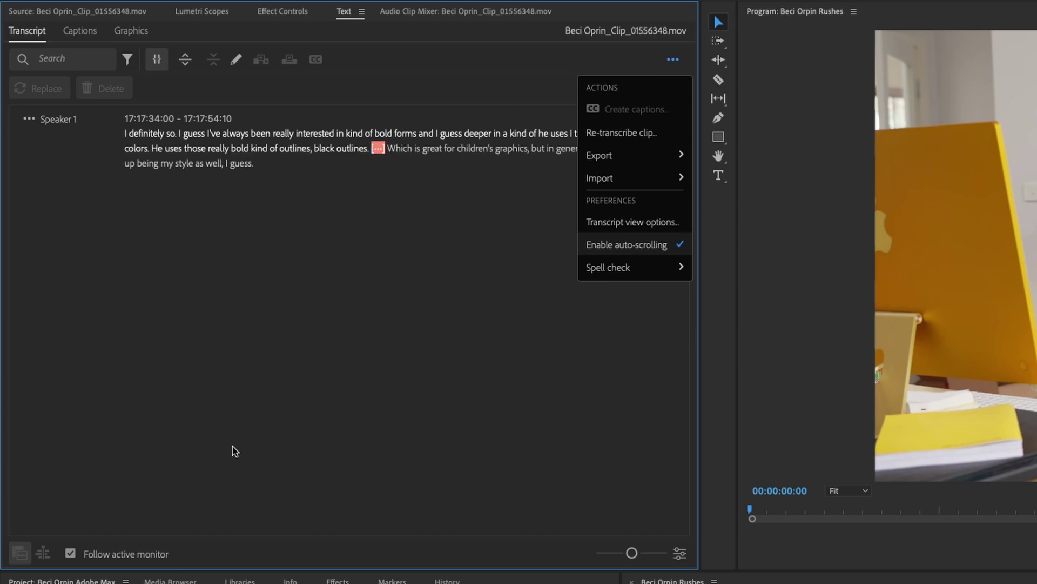
# Return to the Beci Orpin Rushes sequence transcript, select passages, and cancel caption creation.
pyautogui.click(255, 402)
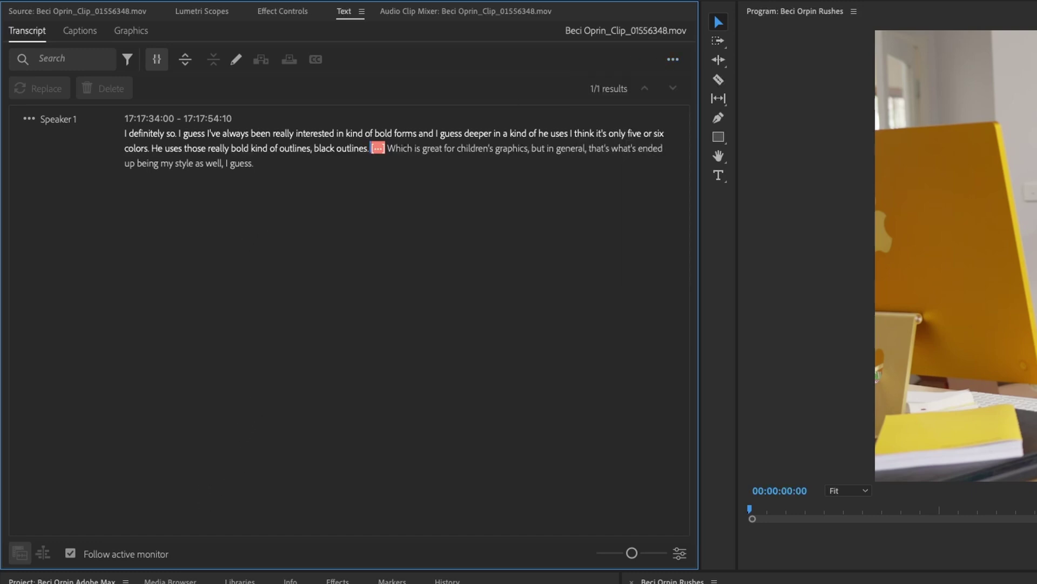
pyautogui.hotkey('shift', '3')
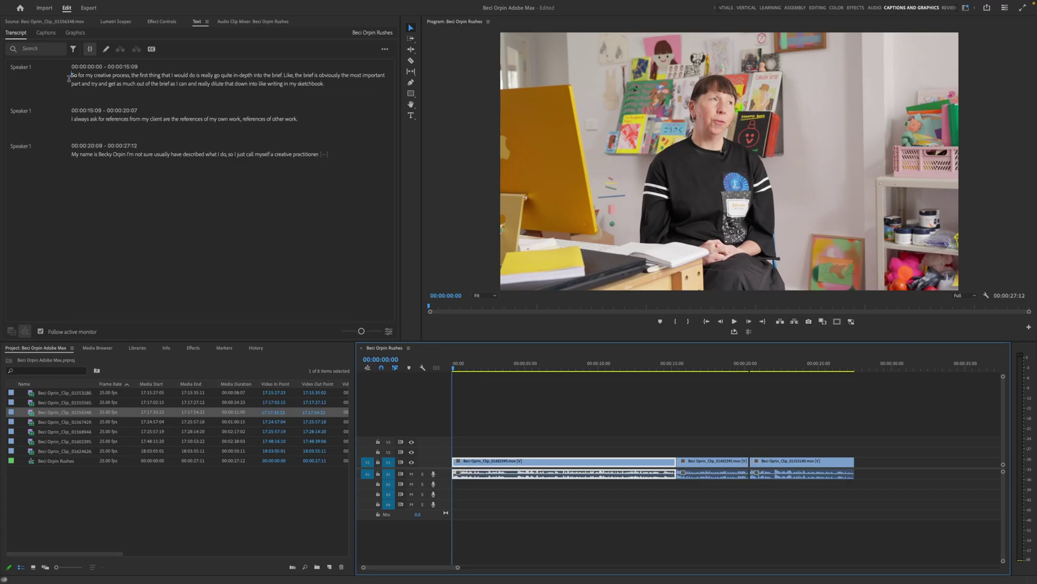
pyautogui.moveTo(70, 77); pyautogui.dragTo(285, 118)
pyautogui.click(151, 48)
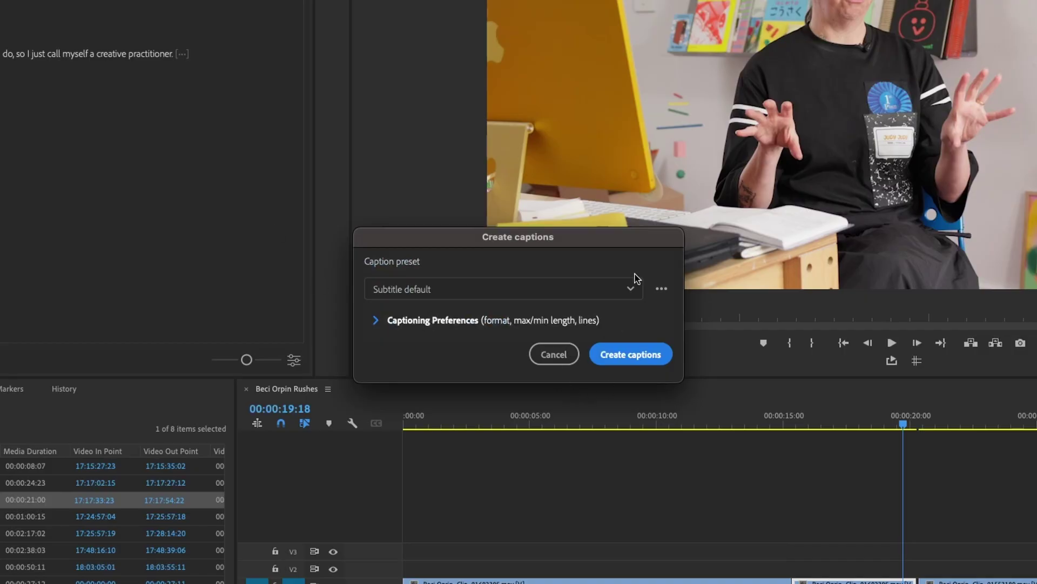
pyautogui.click(554, 354)
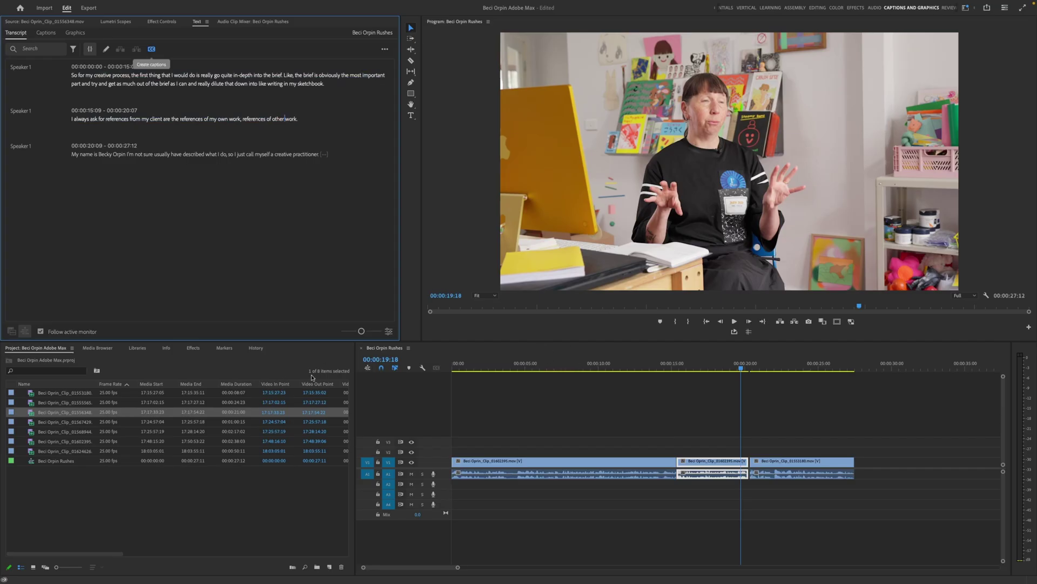